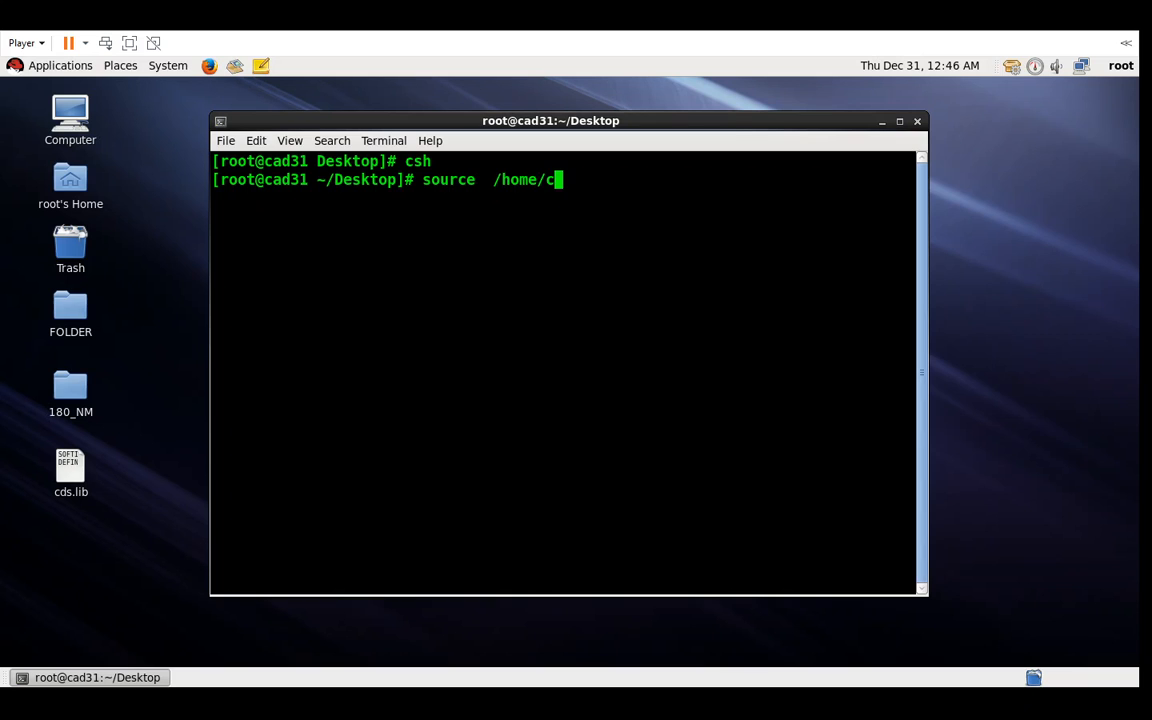
# - Finish the source command with the setup script starting with cs in /home/cad and run it
pyautogui.write('a')
pyautogui.press('Tab')
pyautogui.write('c')
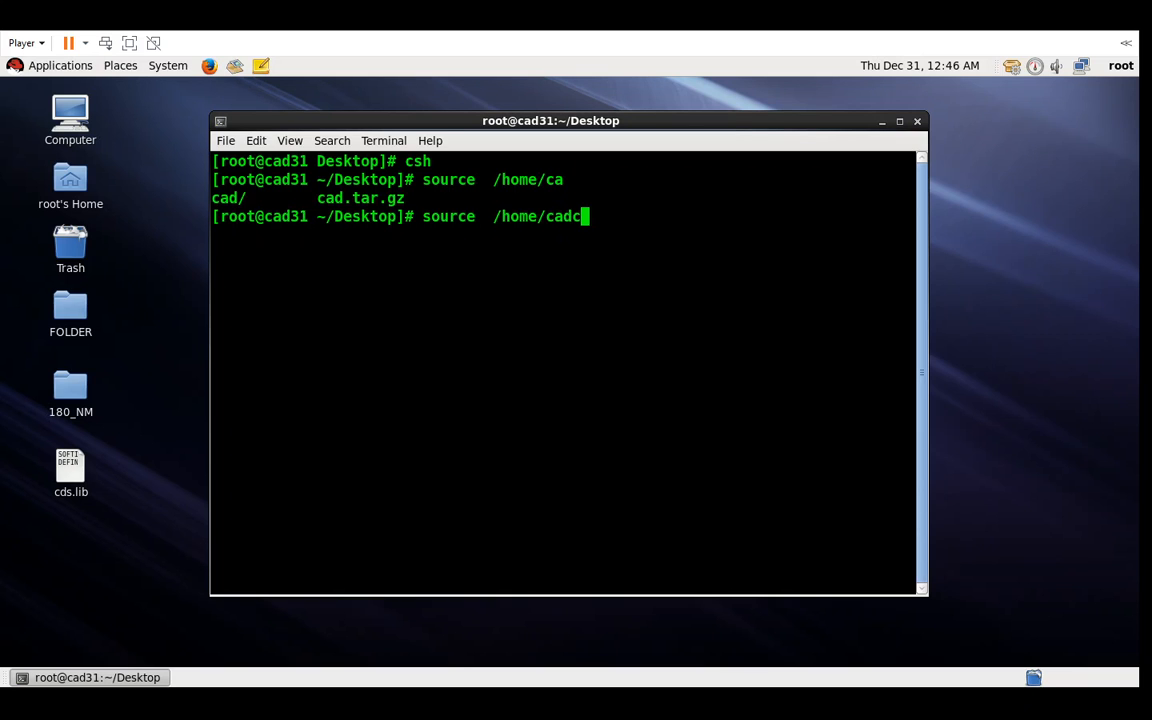
pyautogui.press('BackSpace')
pyautogui.write('/cs')
pyautogui.press('Tab')
pyautogui.press('Return')
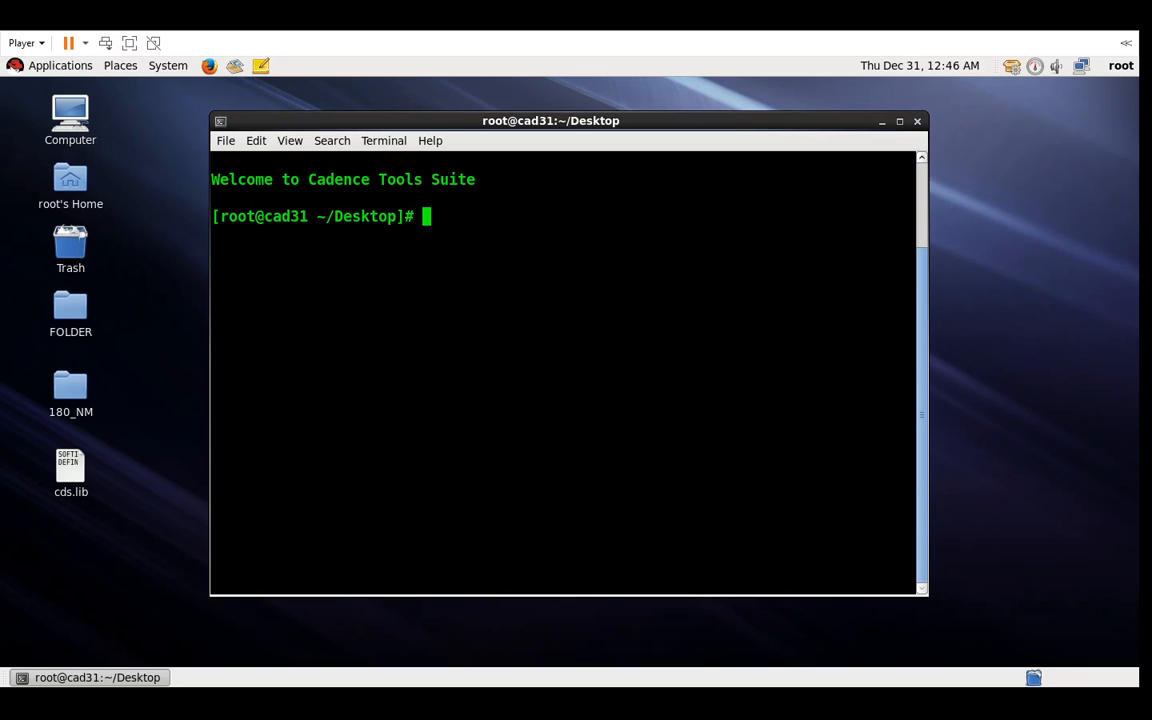
# - Launch virtuoso from the terminal and close the What's New overview window
pyautogui.write('virtuoso')
pyautogui.press('Return')
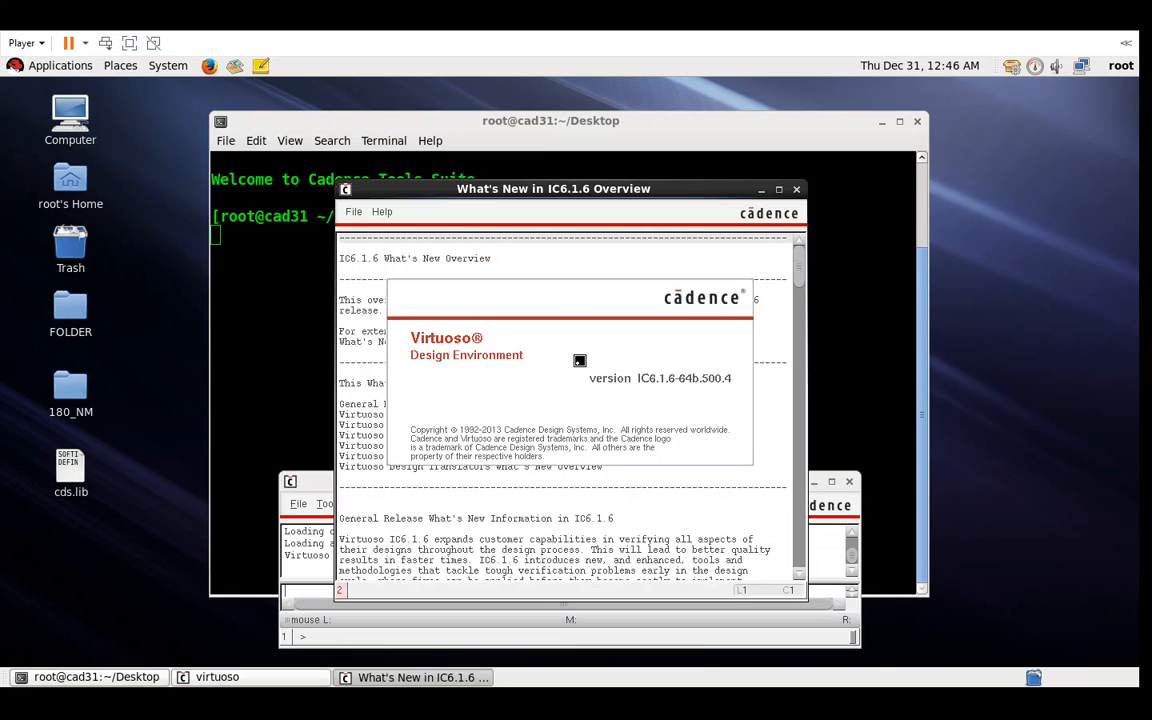
pyautogui.click(796, 189)
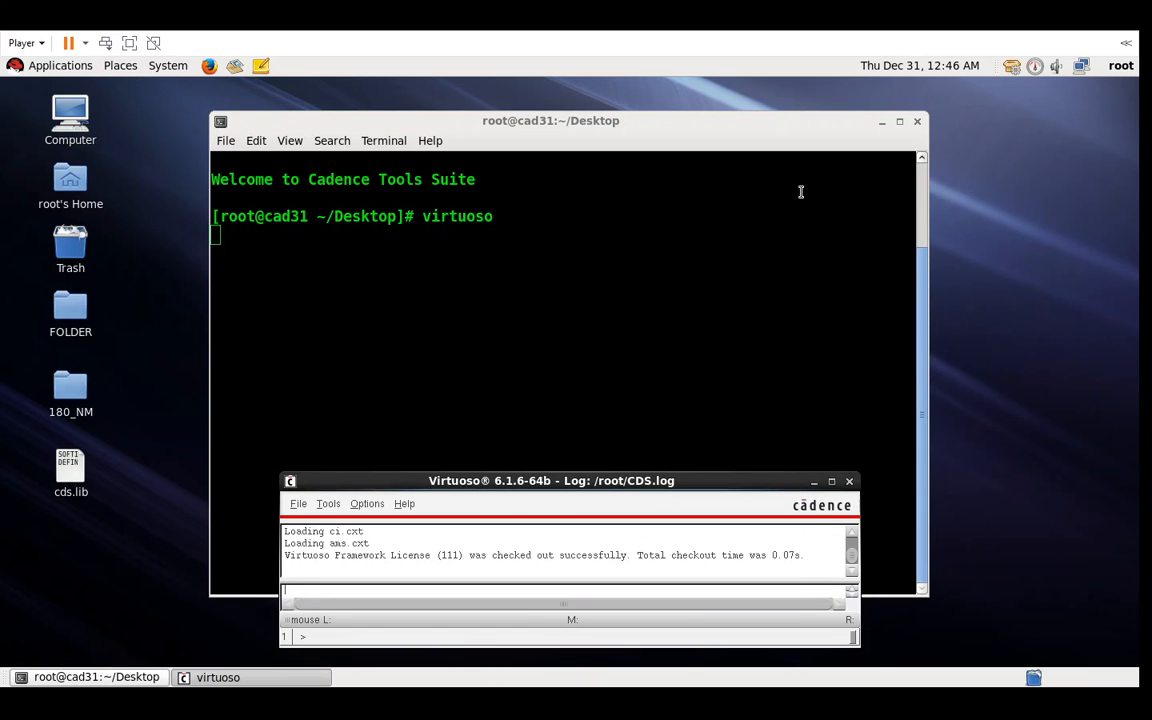
# - Create a new schematic cellview named fo4 in the 180_NM library
pyautogui.click(301, 503)
pyautogui.moveTo(357, 455)
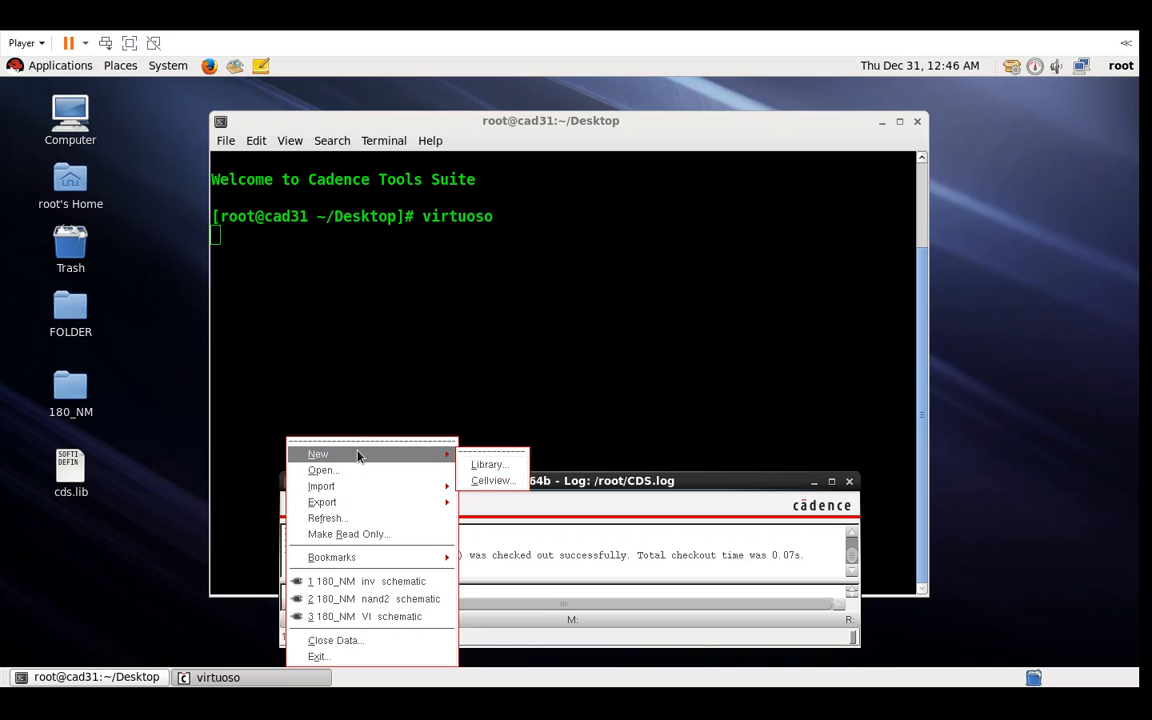
pyautogui.click(490, 481)
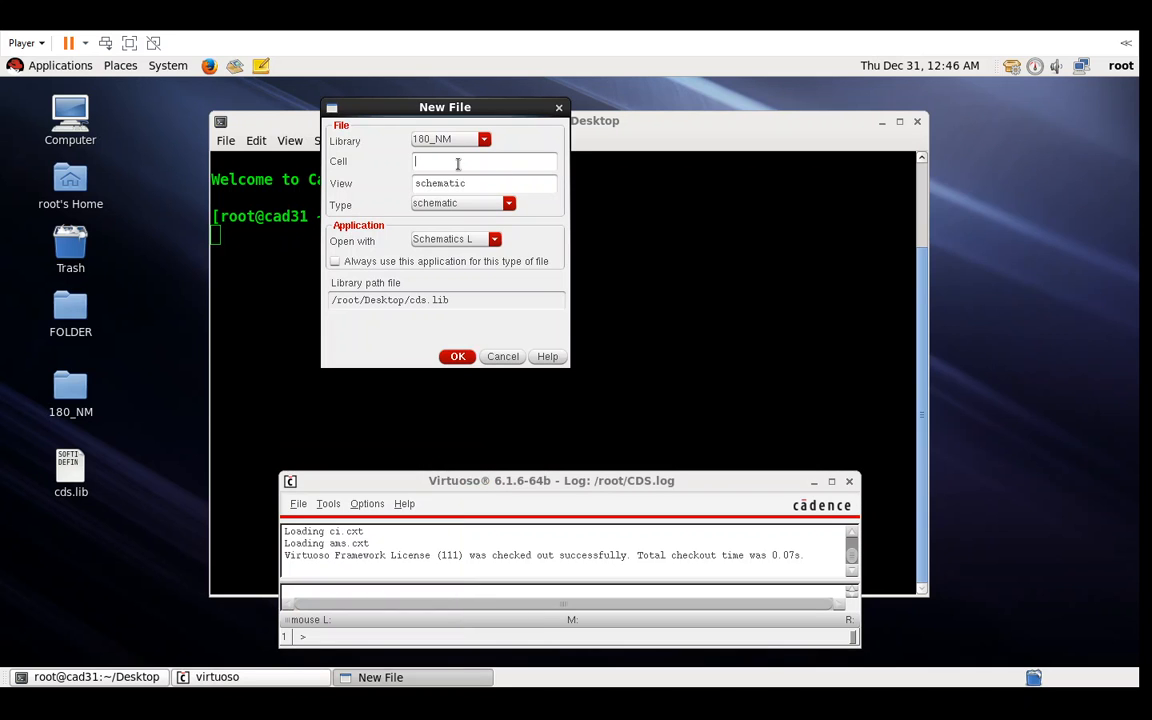
pyautogui.write('fo4')
pyautogui.press('Return')
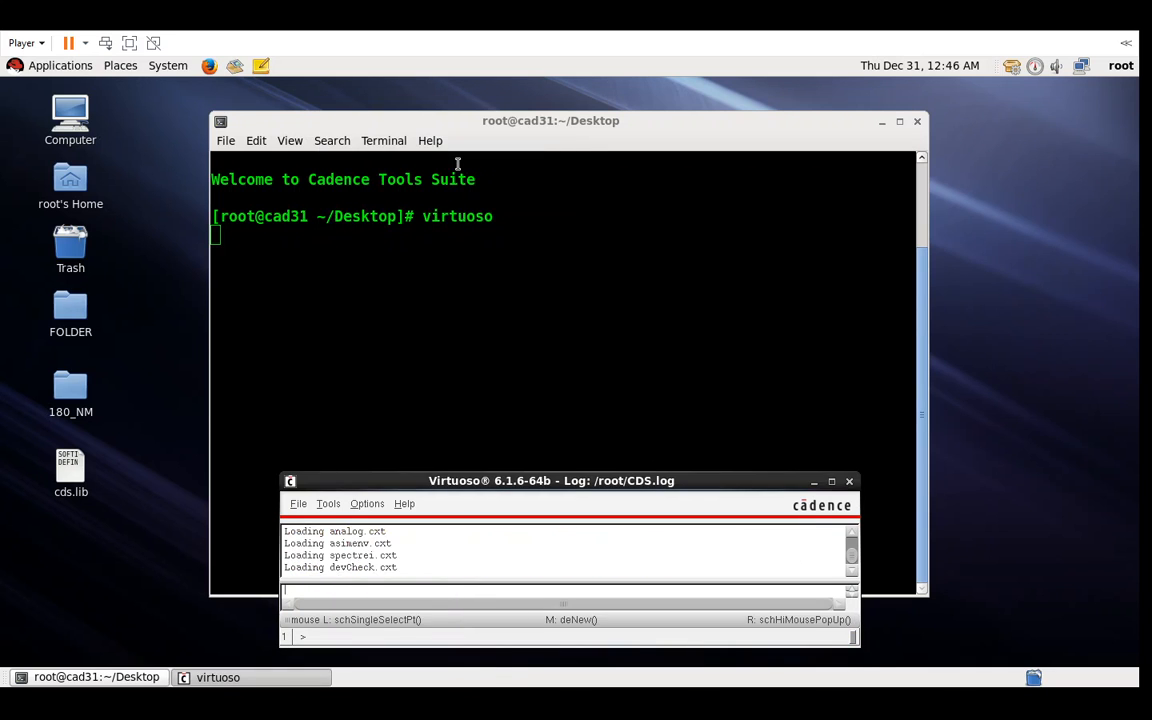
# - Set up an nmos symbol instance from the gpdk180 library with a total width of 400n
pyautogui.press('i')
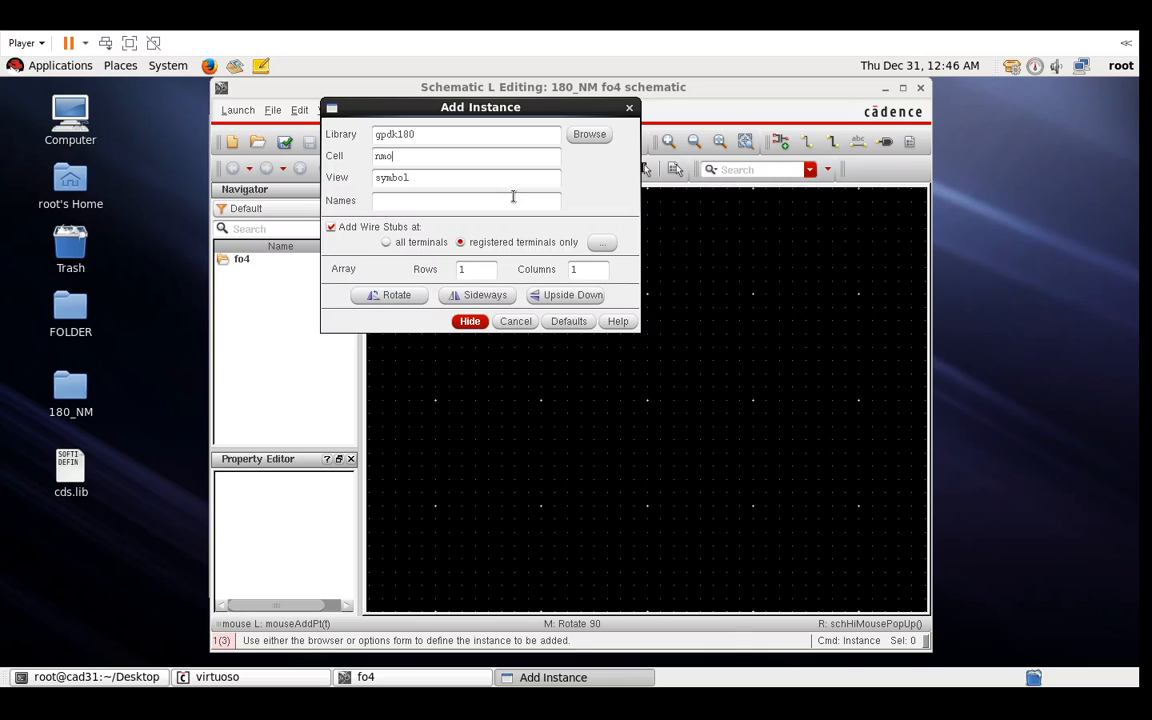
pyautogui.press('Tab')
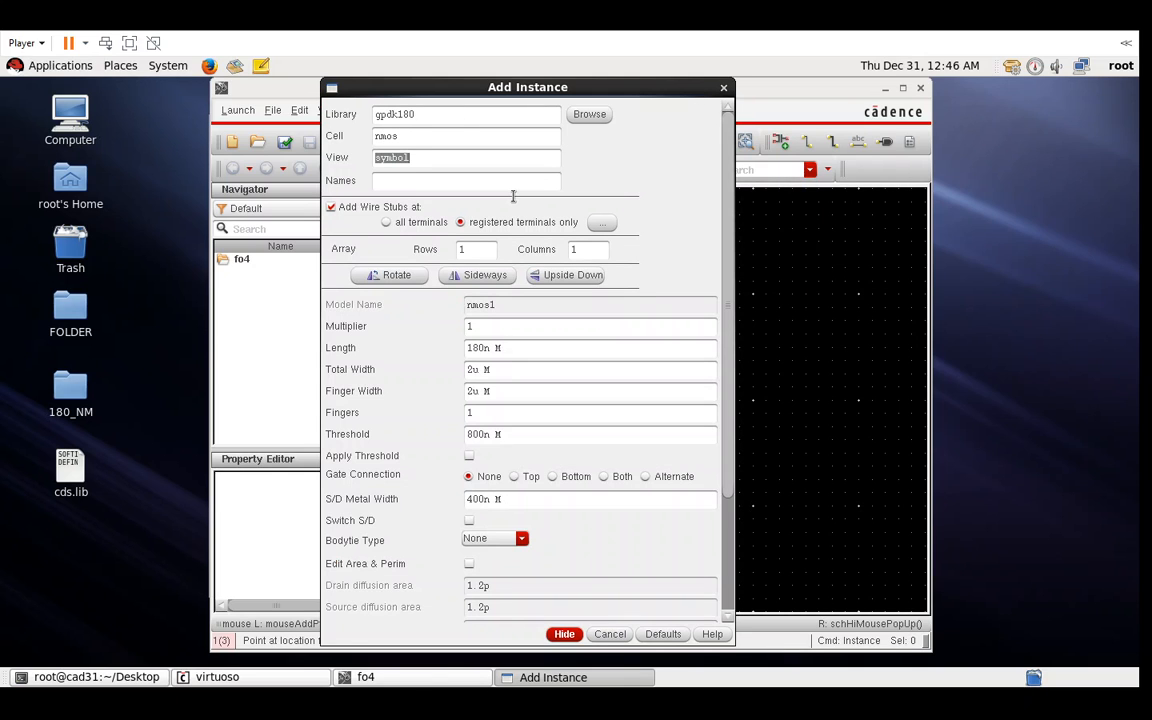
pyautogui.click(476, 371)
pyautogui.write('400n')
pyautogui.press('Tab')
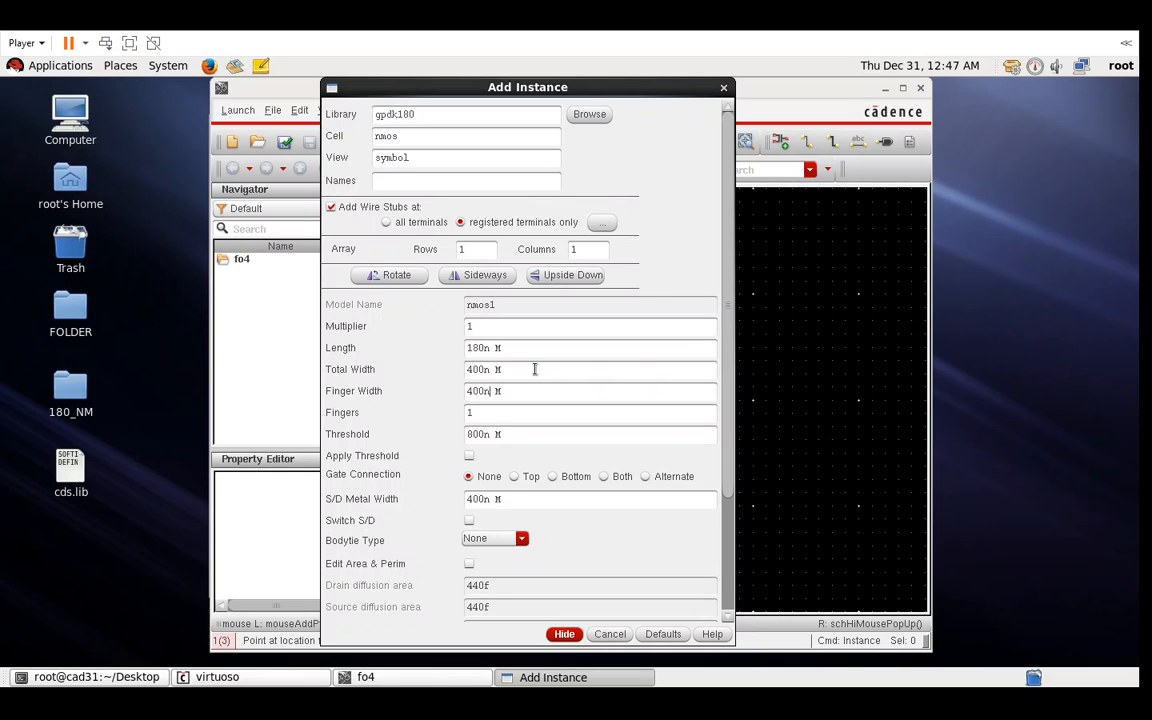
# - Try to set the nmos instance's total width to 350n and minimize the log window
pyautogui.moveTo(532, 369); pyautogui.dragTo(443, 369)
pyautogui.write('350n')
pyautogui.press('Tab')
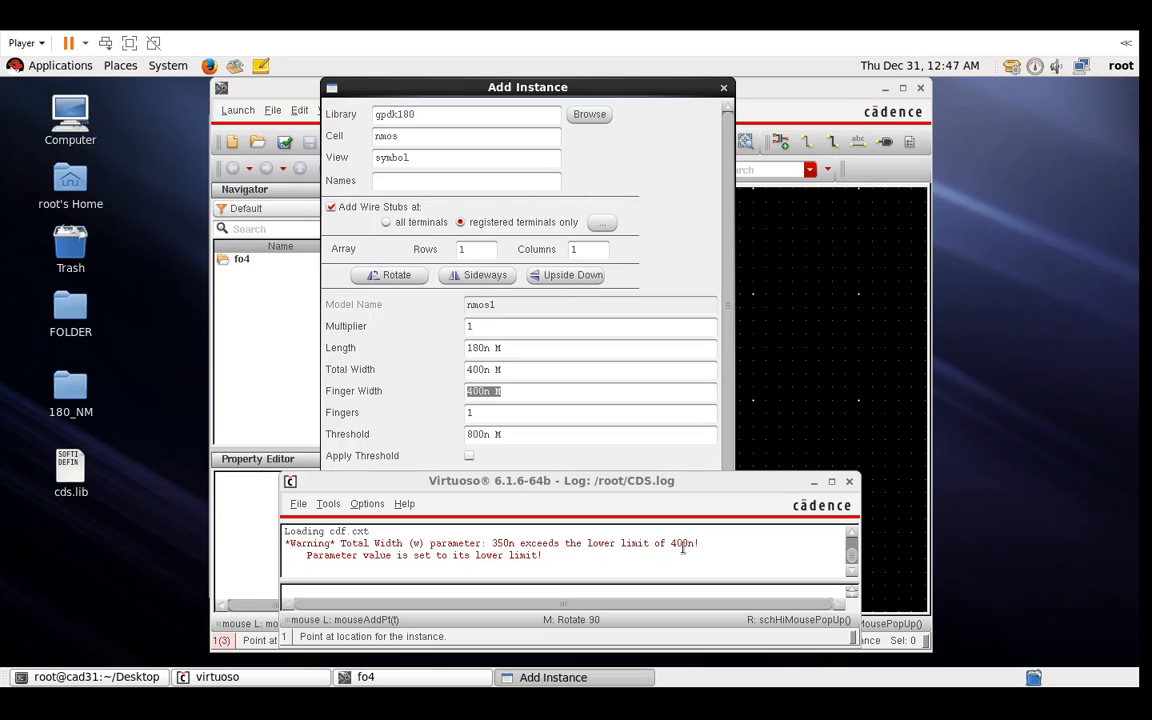
pyautogui.click(519, 374)
pyautogui.press('Tab')
pyautogui.click(814, 482)
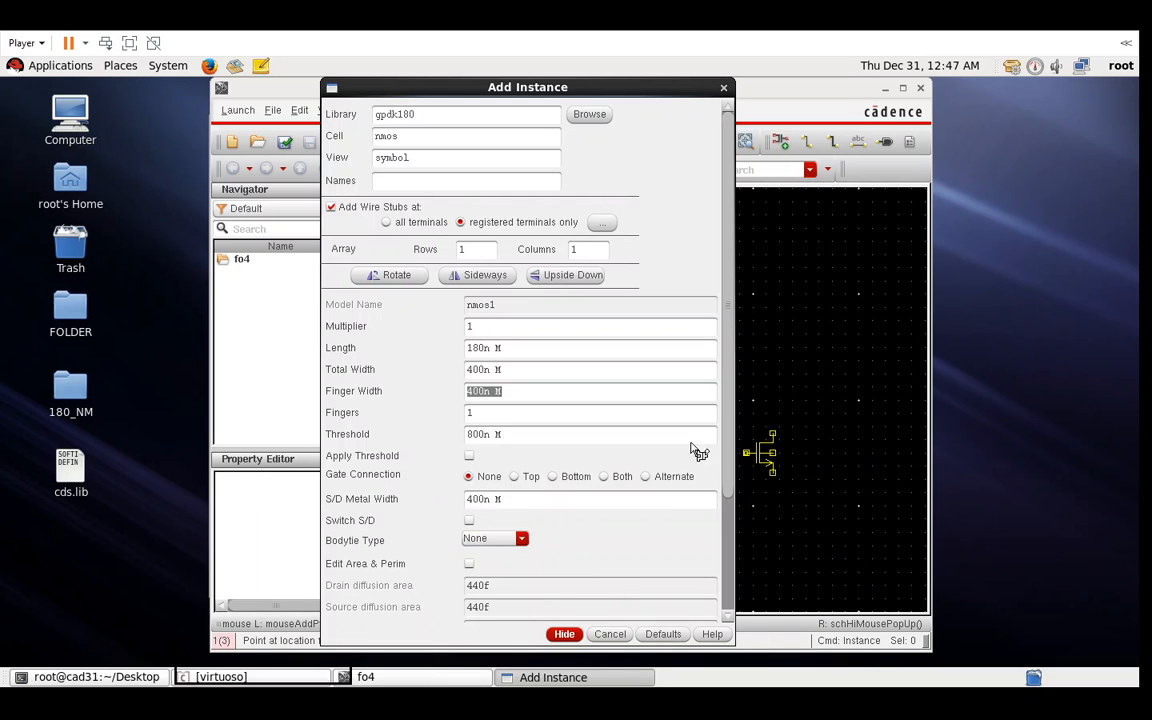
# - Maximize the schematic editor and place five nmos transistors in a row across the lower part of the schematic
pyautogui.click(563, 634)
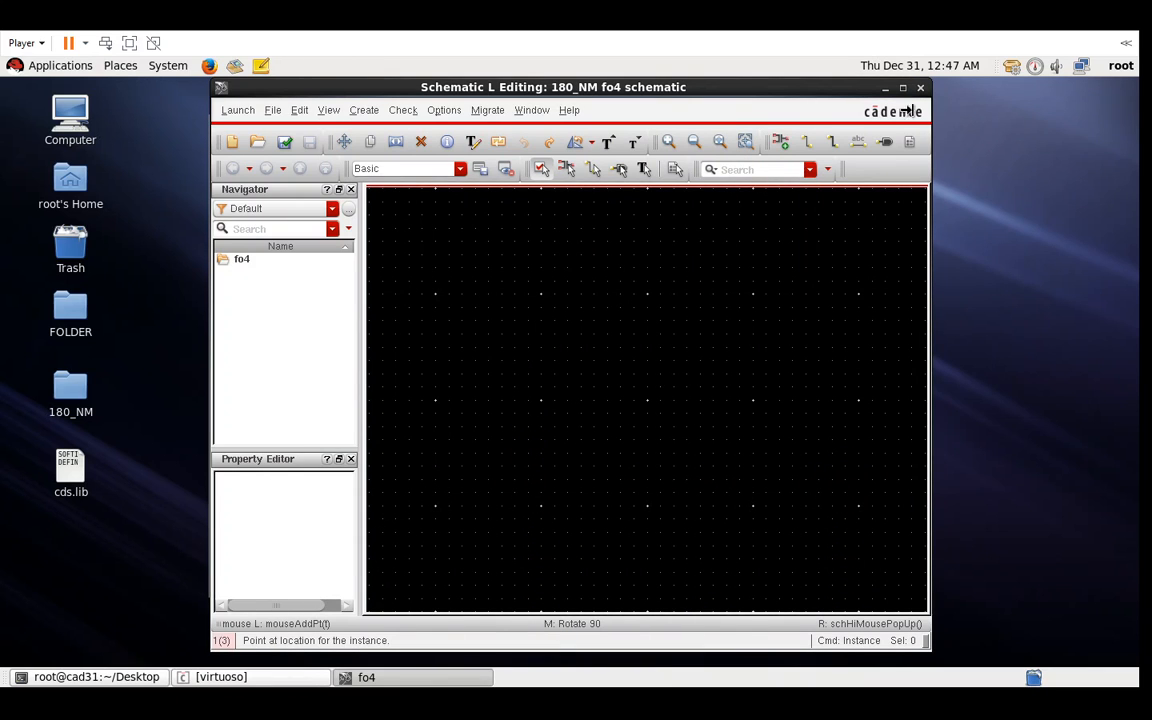
pyautogui.doubleClick(813, 82)
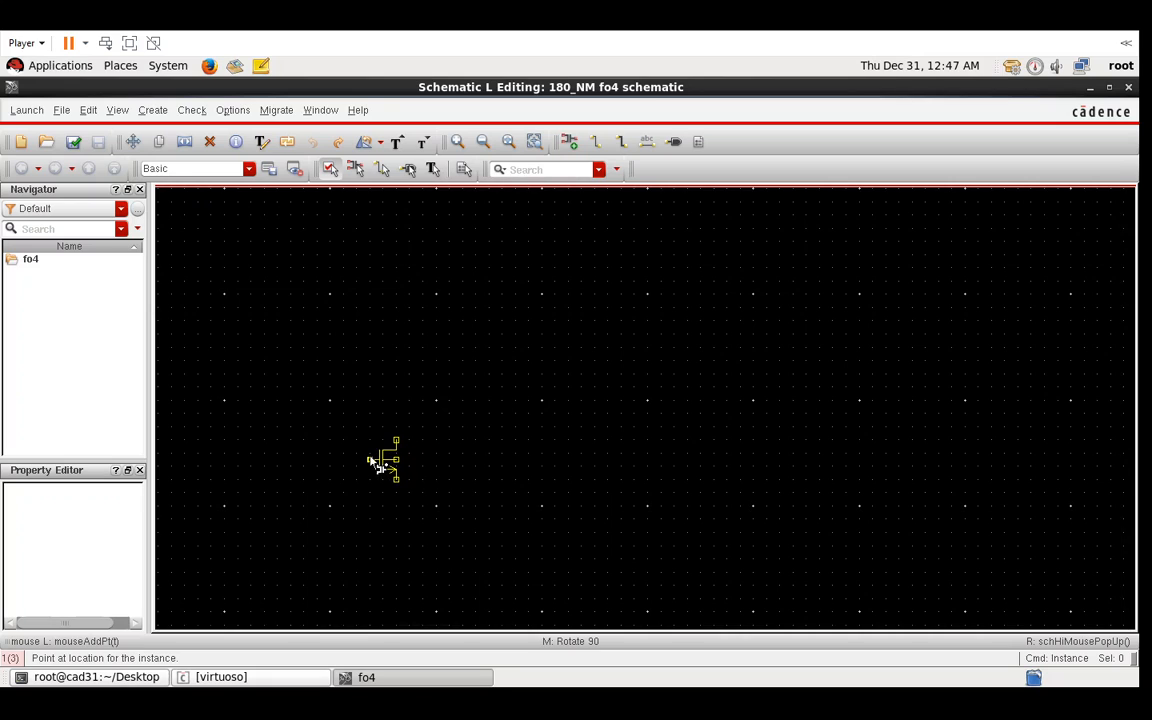
pyautogui.click(376, 454)
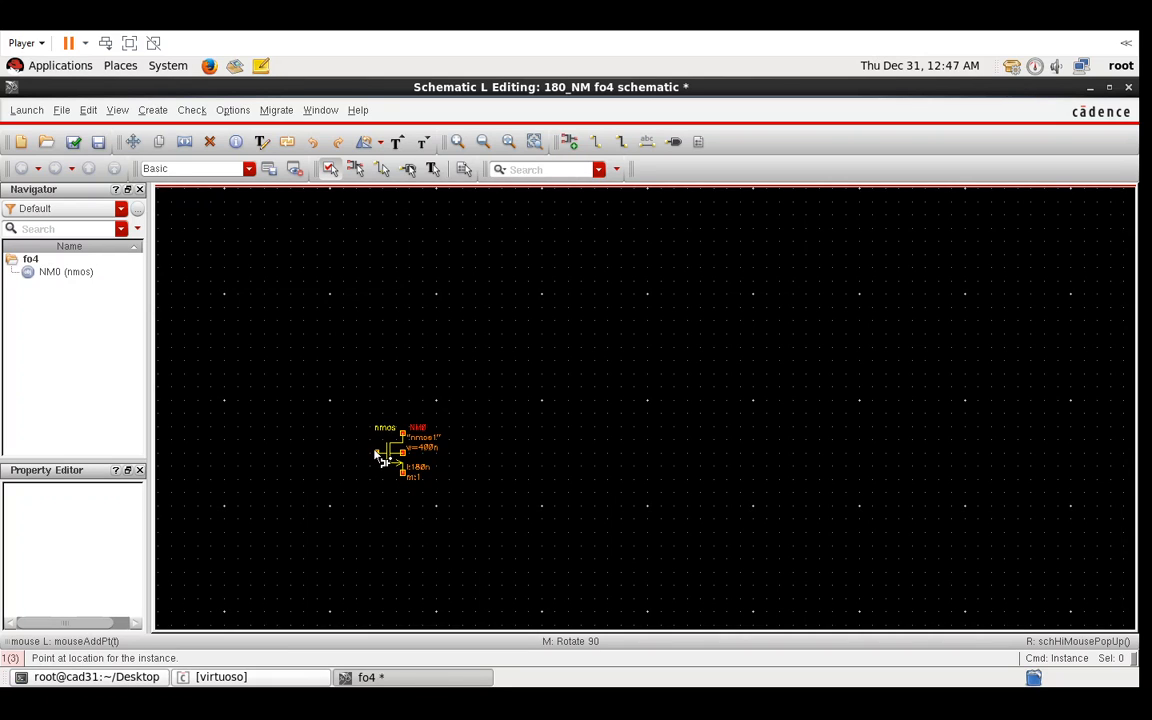
pyautogui.click(614, 454)
pyautogui.click(746, 447)
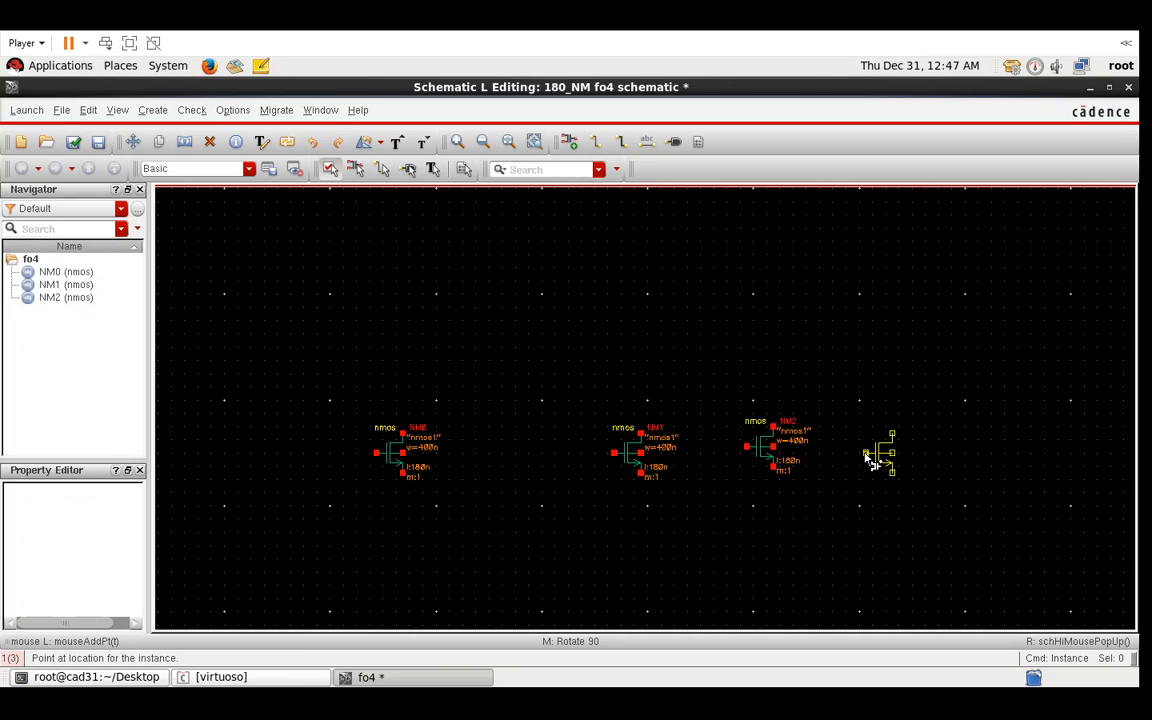
pyautogui.click(866, 453)
pyautogui.click(1025, 448)
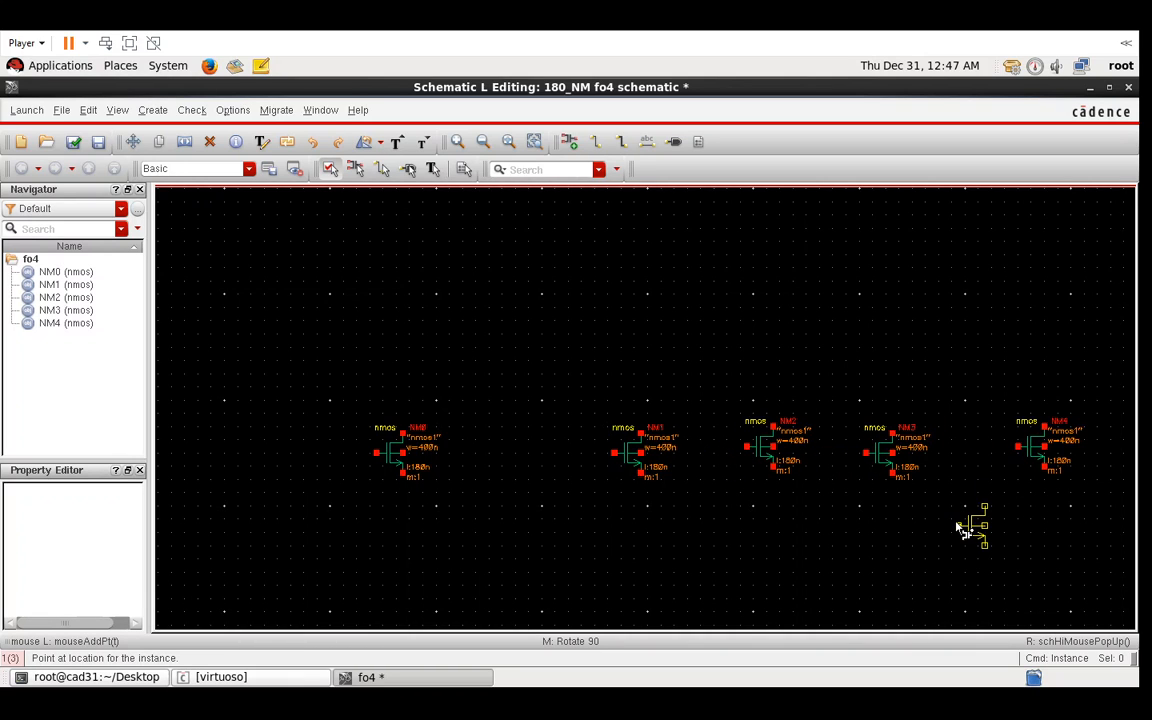
pyautogui.press('Escape')
# - Set up a pmos symbol instance from gpdk180 with a total width of 800n
pyautogui.press('i')
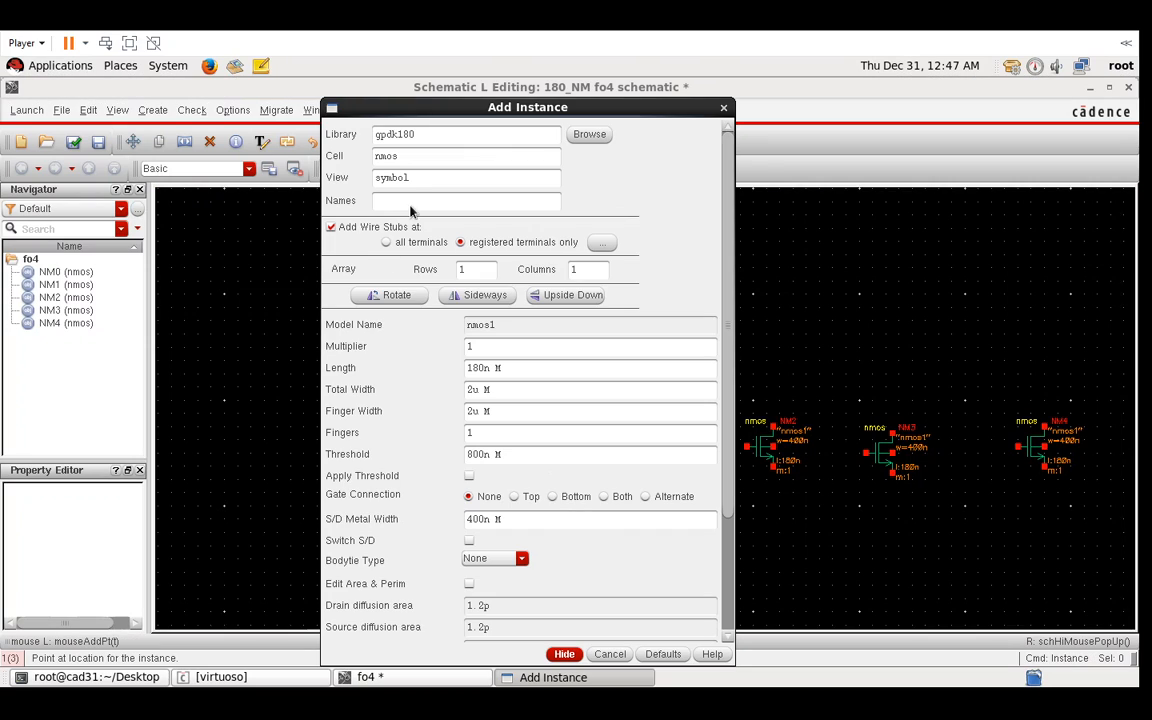
pyautogui.write('pmos')
pyautogui.press('Tab')
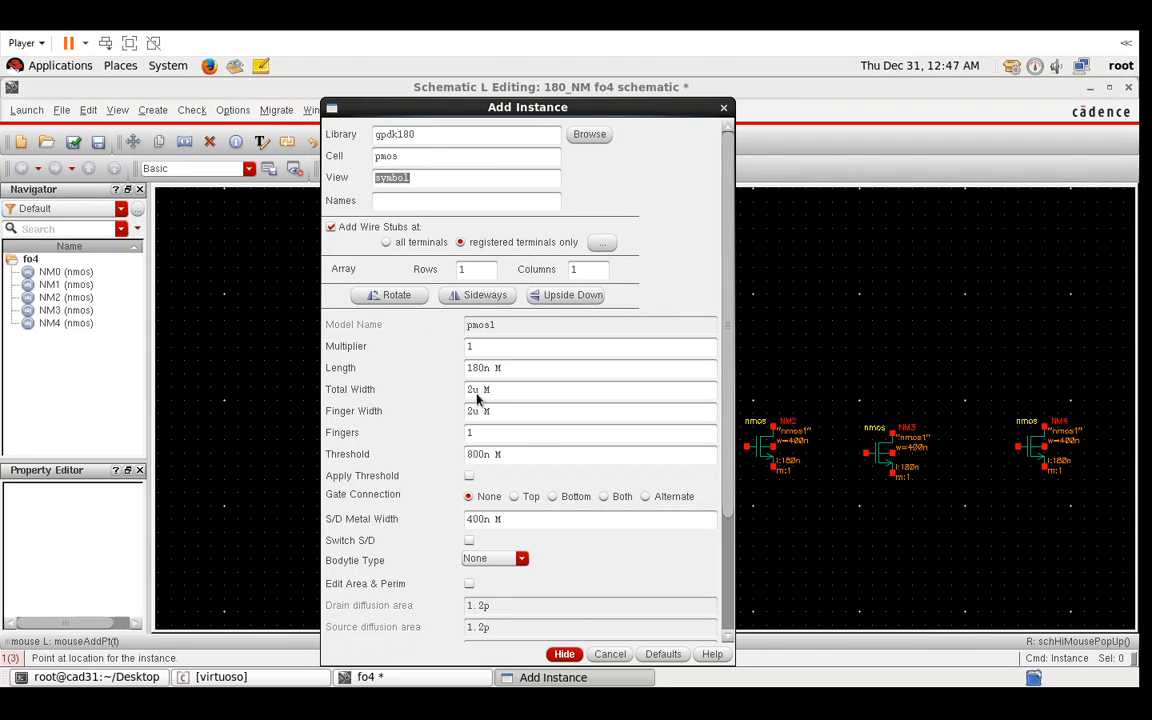
pyautogui.moveTo(503, 393); pyautogui.dragTo(453, 392)
pyautogui.write('800n')
pyautogui.press('Tab')
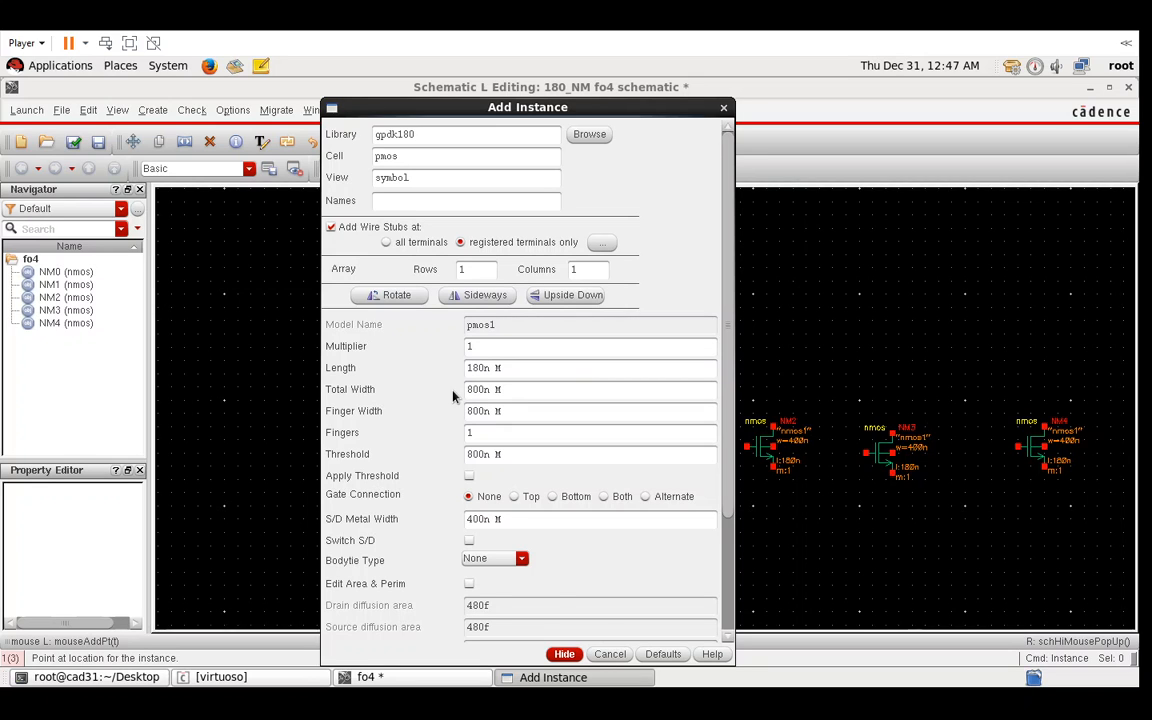
# - Place five pmos transistors in a row, one above each nmos transistor
pyautogui.click(564, 654)
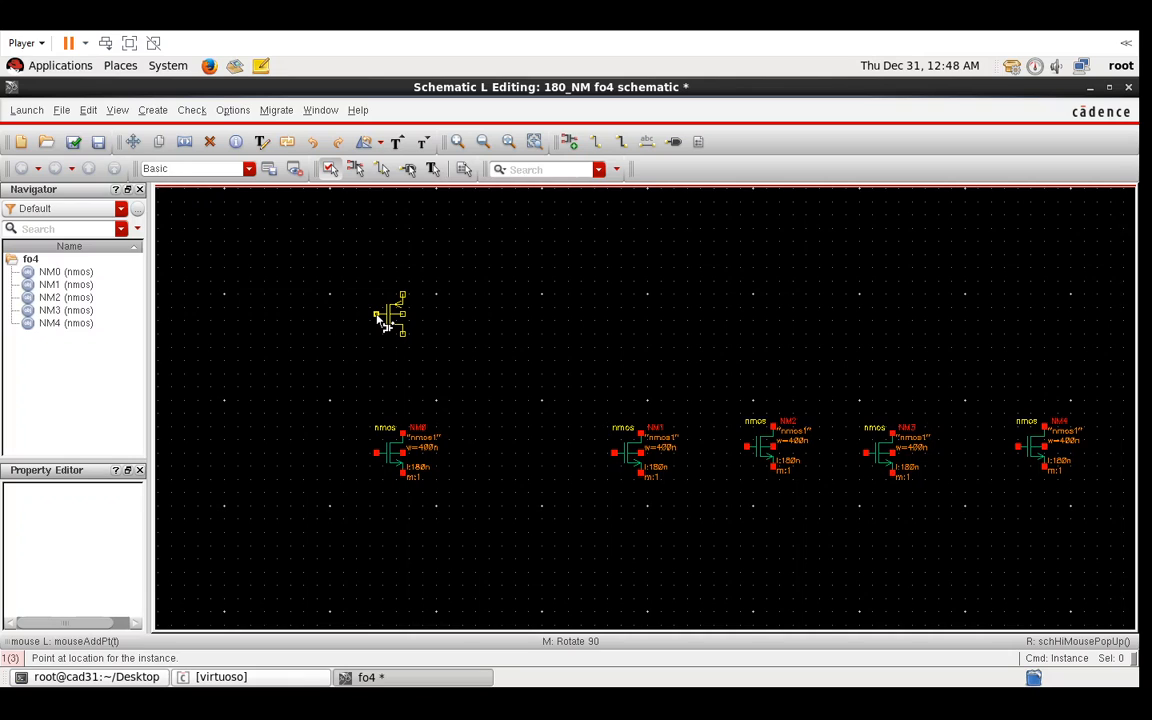
pyautogui.click(378, 317)
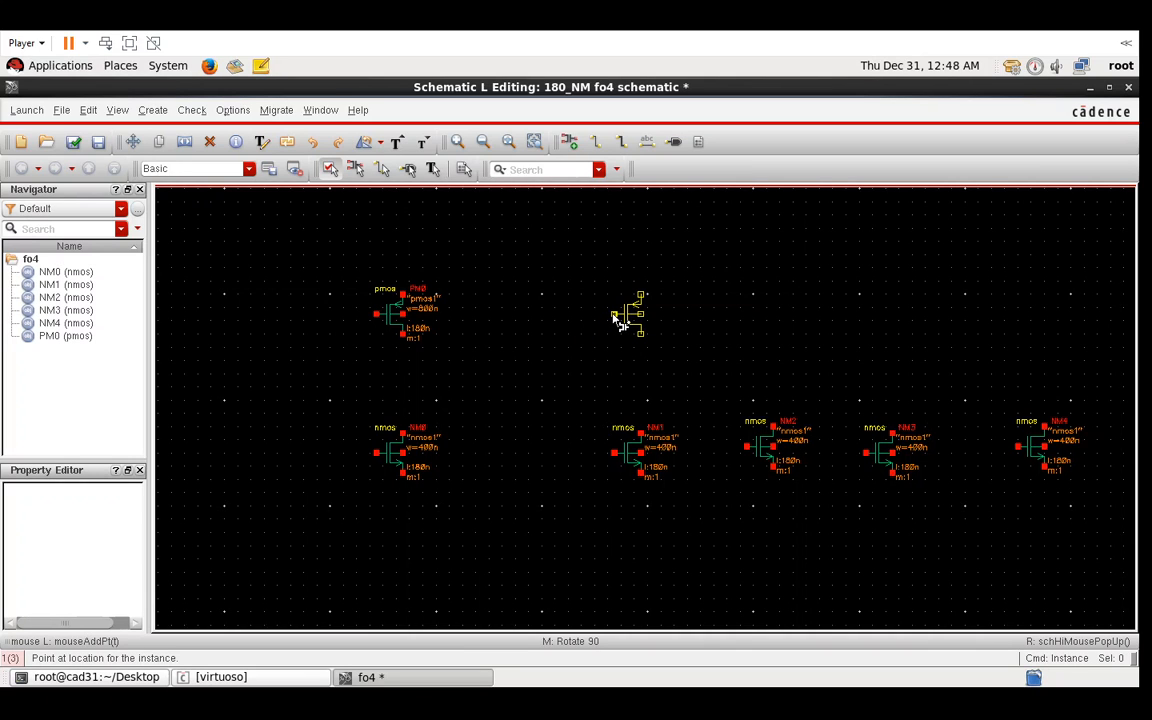
pyautogui.click(616, 317)
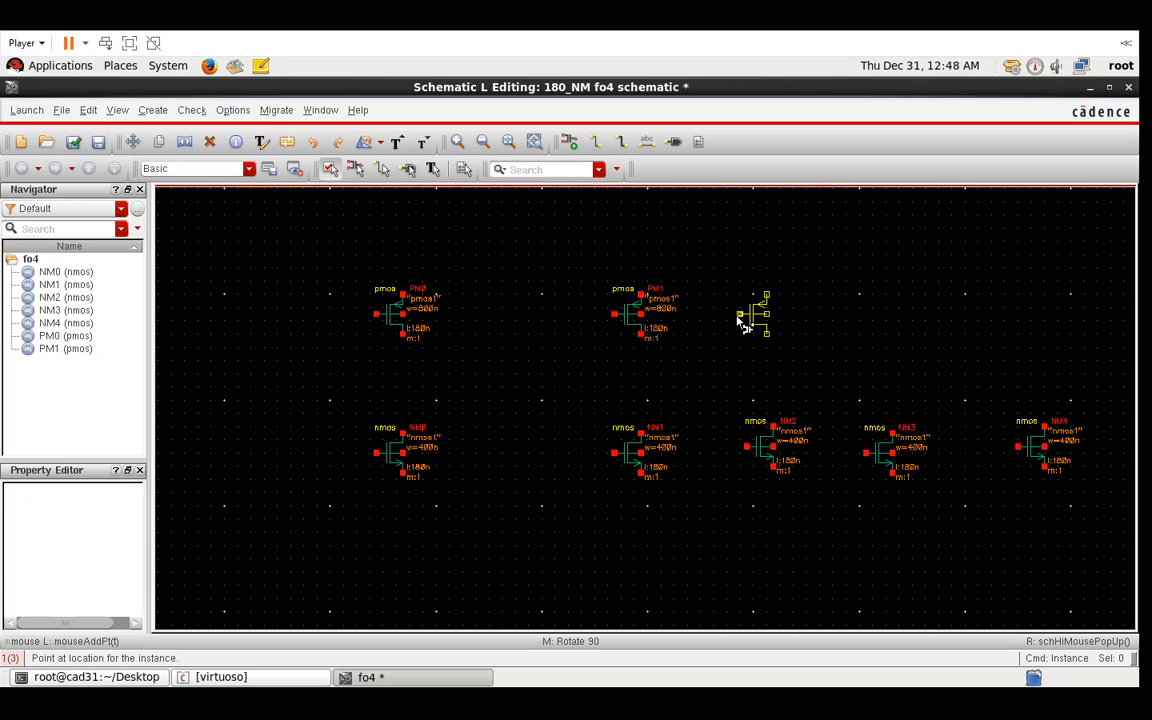
pyautogui.click(742, 317)
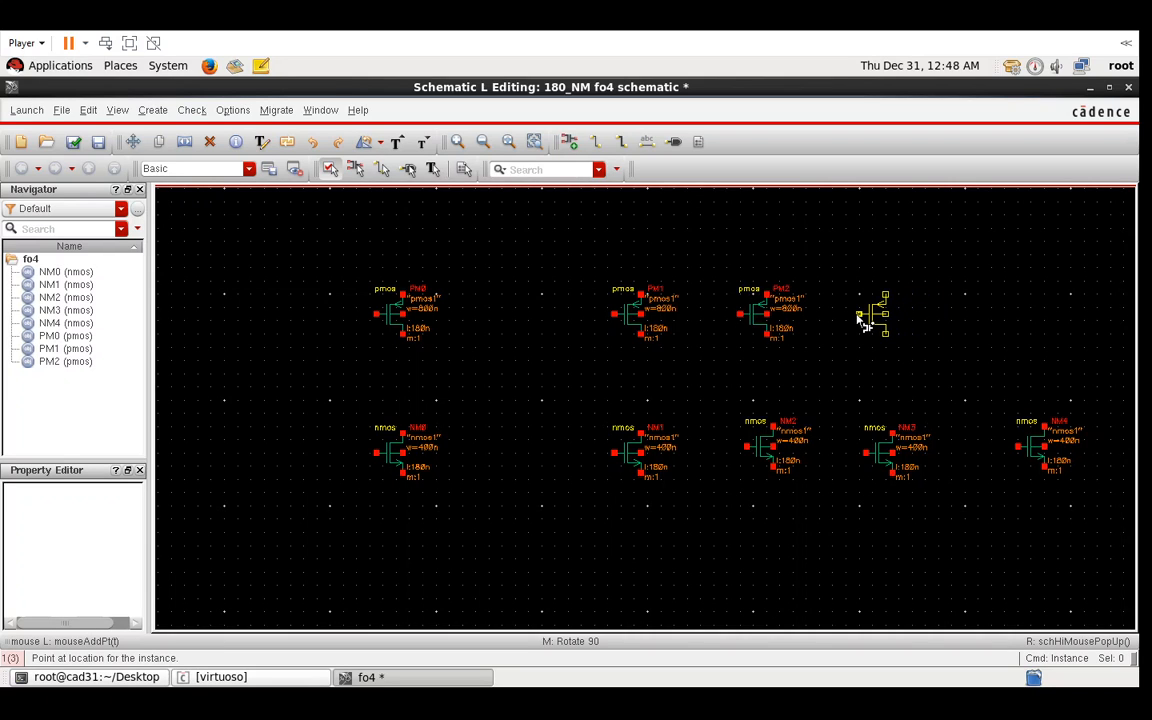
pyautogui.click(862, 317)
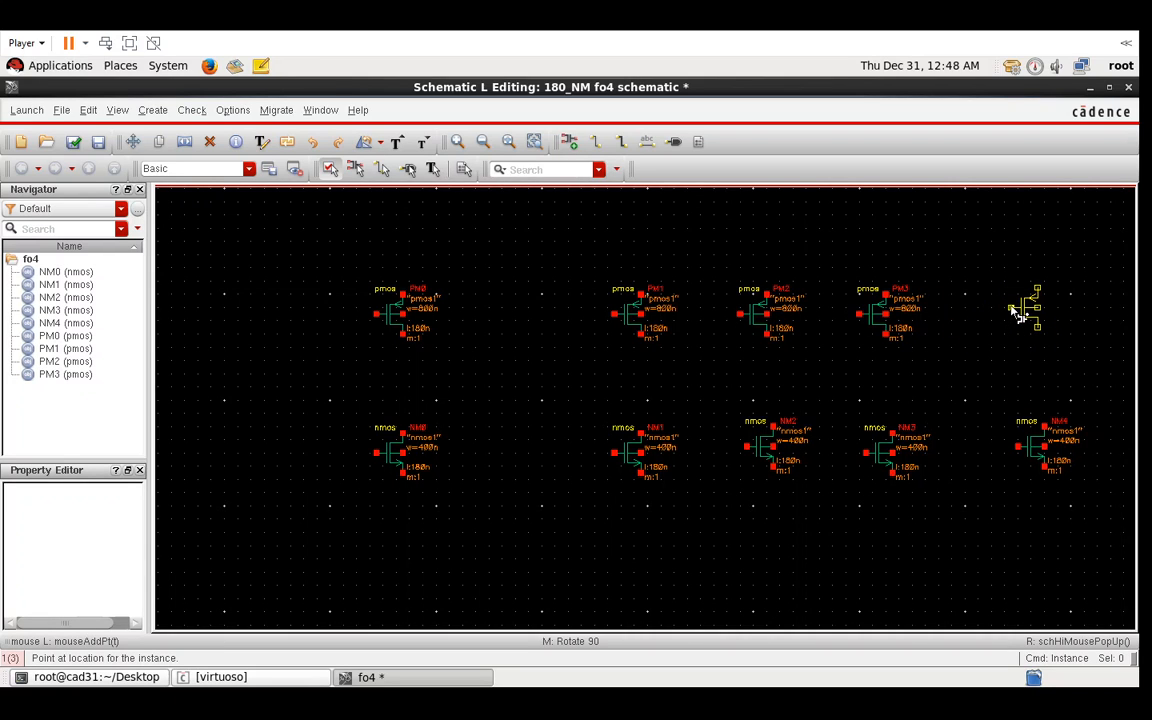
pyautogui.click(1016, 310)
pyautogui.press('Escape')
# - Set up a vdc symbol instance from the analogLib library with a DC voltage of 1.8 V
pyautogui.press('i')
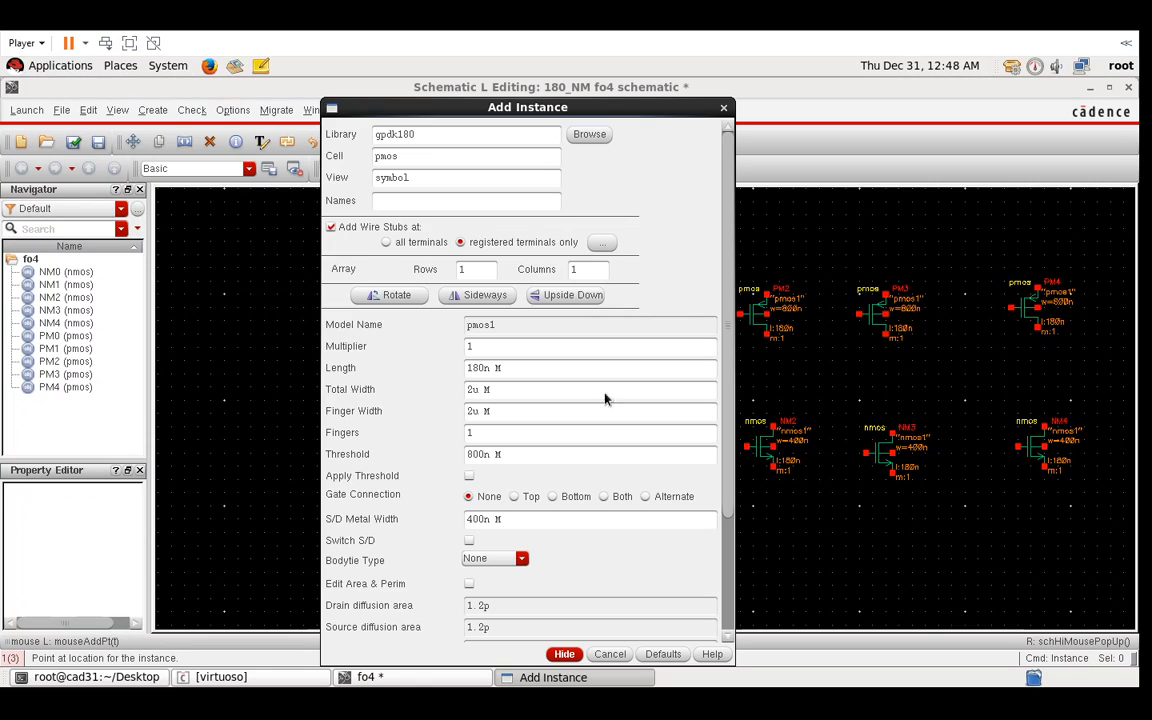
pyautogui.doubleClick(438, 132)
pyautogui.write('analogLib')
pyautogui.press('Tab')
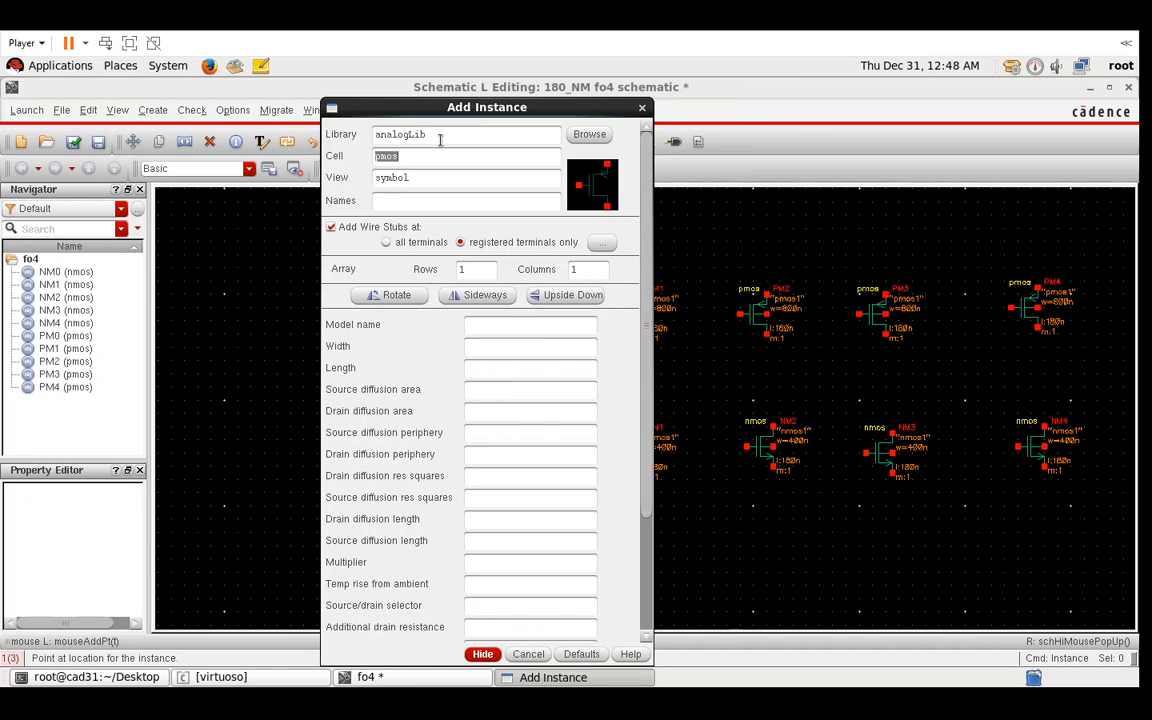
pyautogui.write('vdc')
pyautogui.press('Tab')
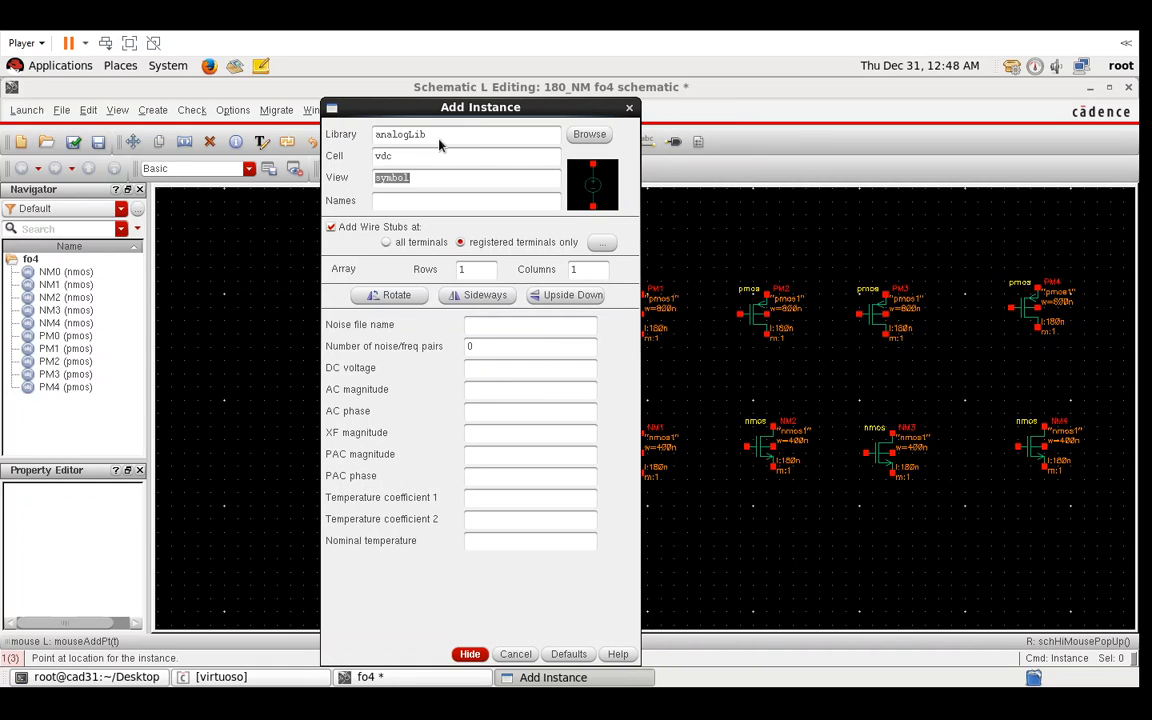
pyautogui.click(495, 369)
pyautogui.write('1.8 V')
pyautogui.press('Tab')
pyautogui.click(470, 654)
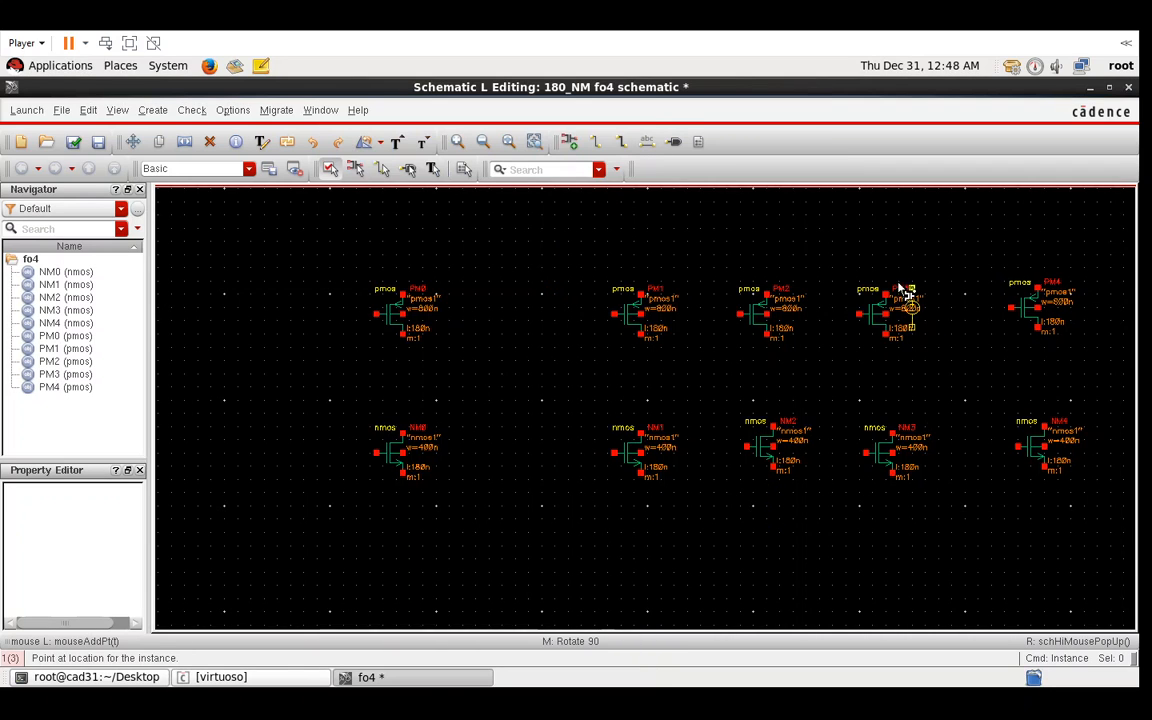
# - Place the vdc source above the pmos row near PM2 and rotate it left once
pyautogui.click(795, 224)
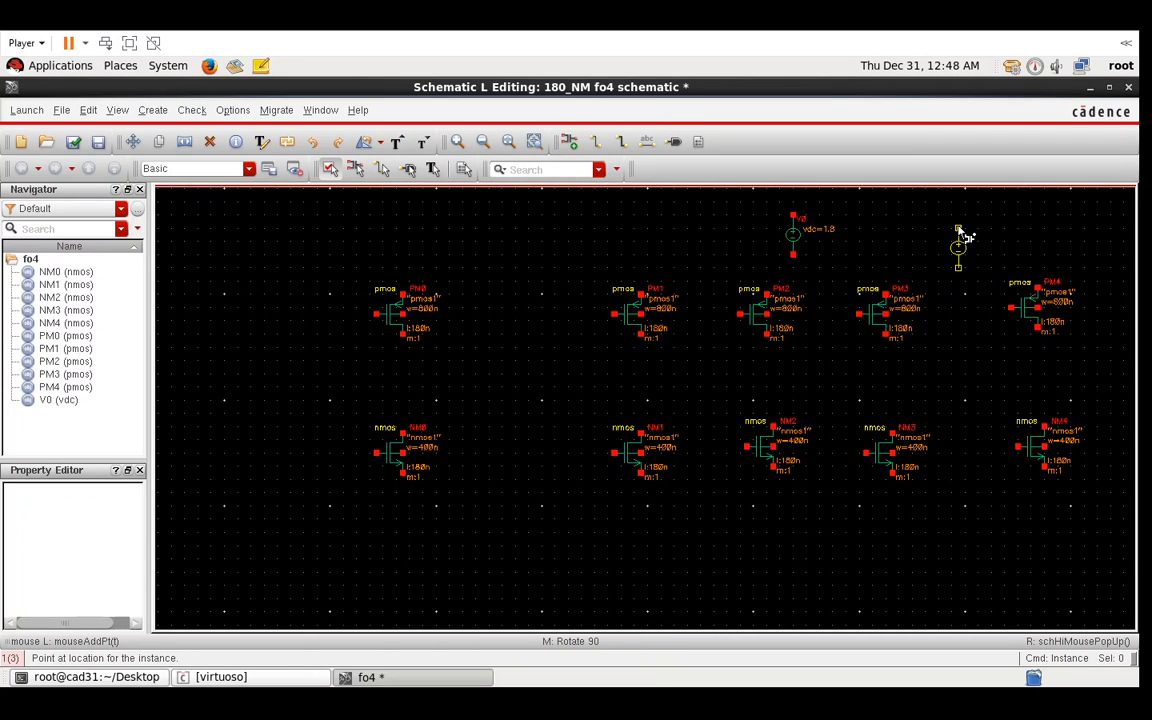
pyautogui.press('Escape')
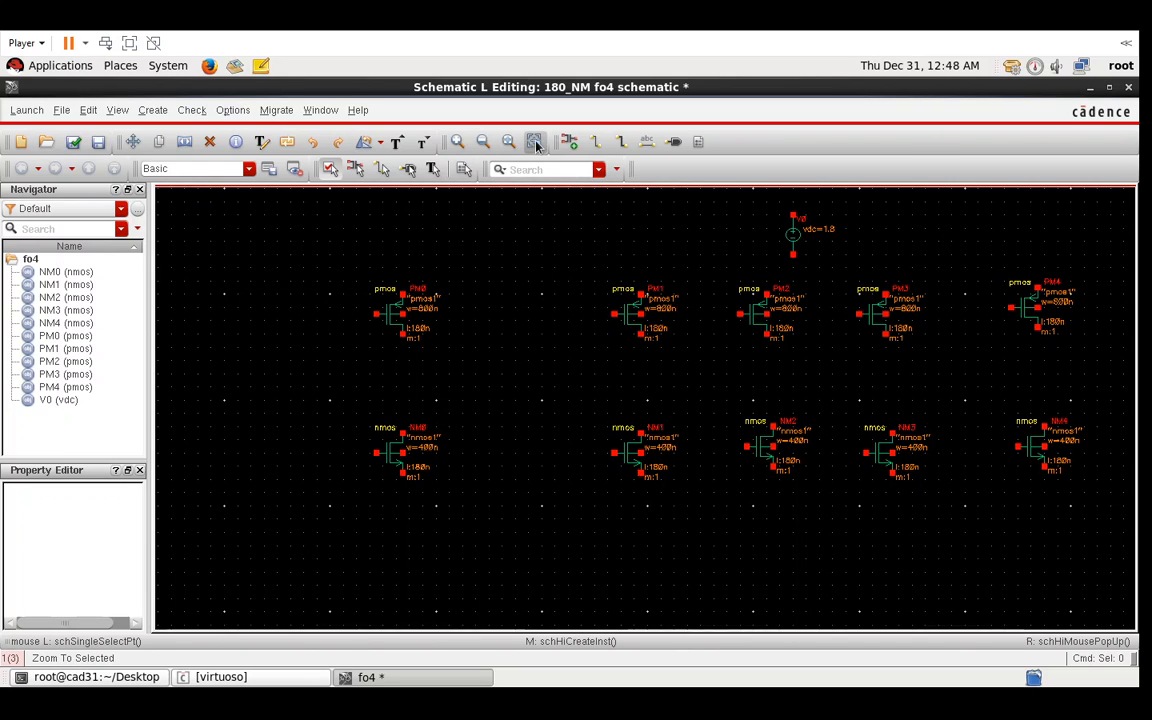
pyautogui.click(365, 142)
pyautogui.click(795, 240)
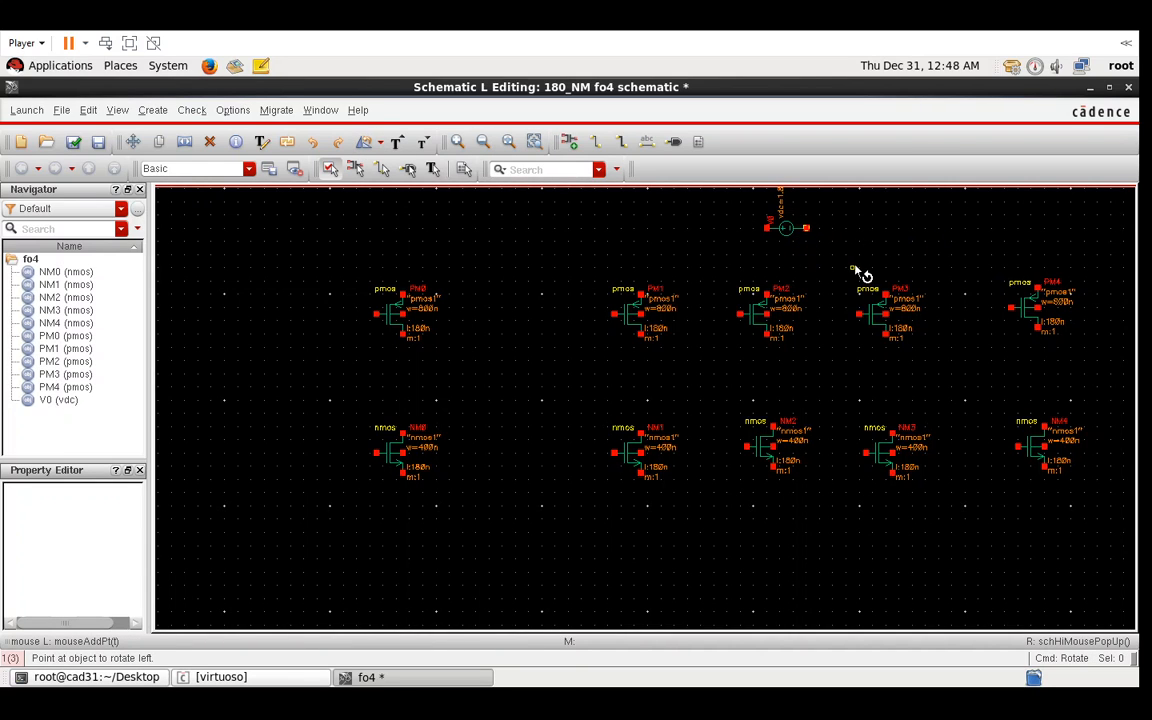
# - Draw a supply rail wire from PM1's source across the pmos row to PM4's source
pyautogui.press('w')
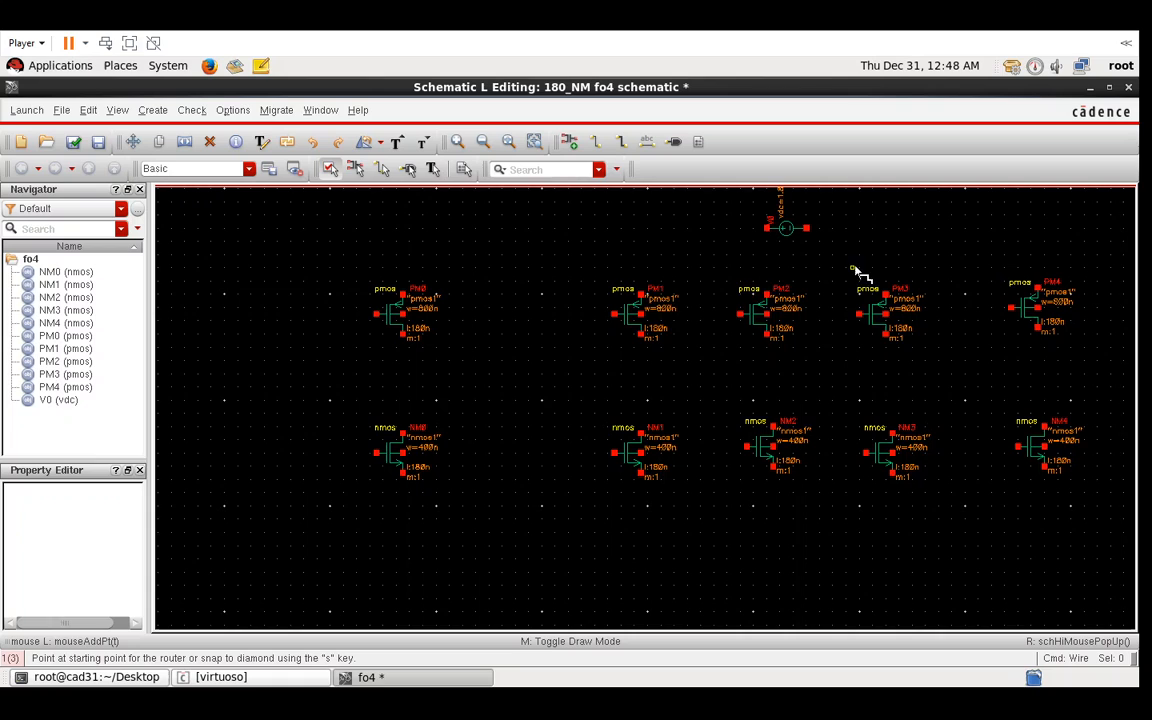
pyautogui.click(672, 296)
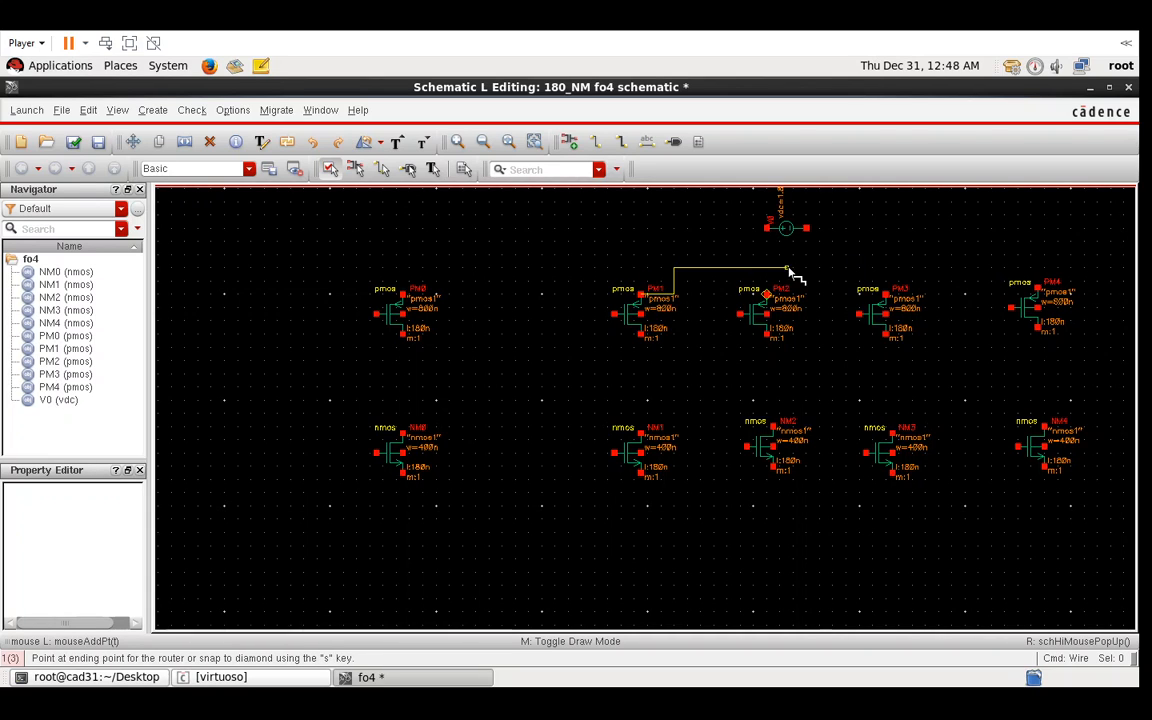
pyautogui.click(1040, 287)
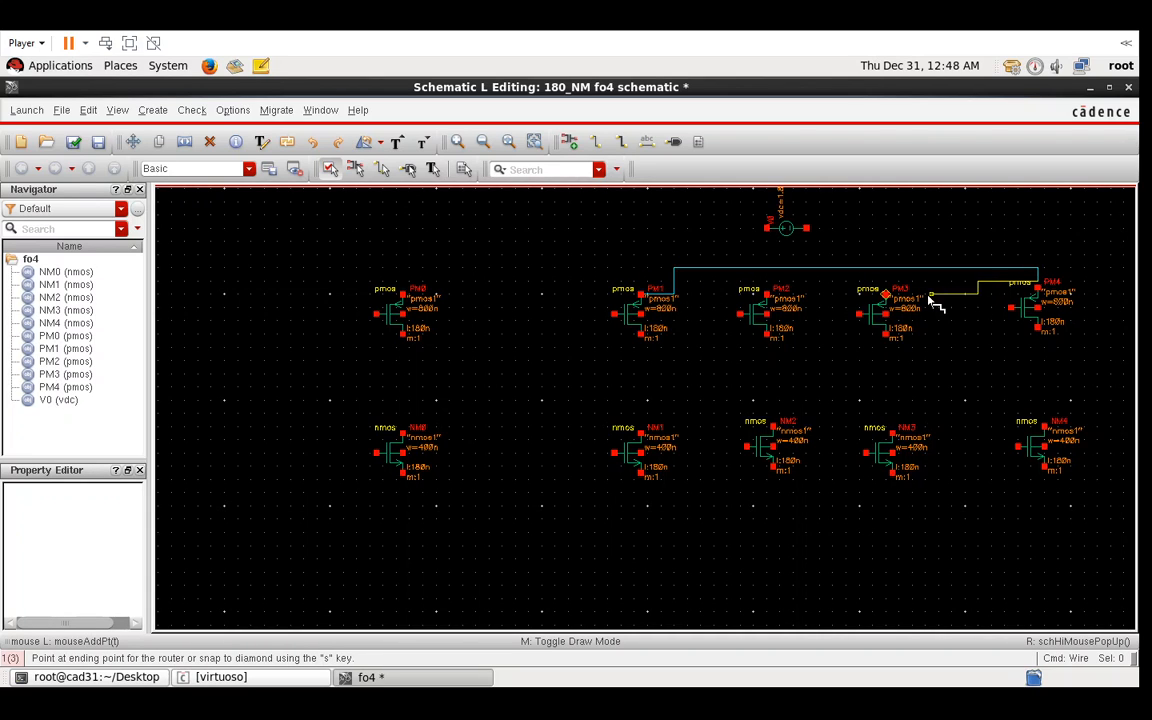
pyautogui.press('Escape')
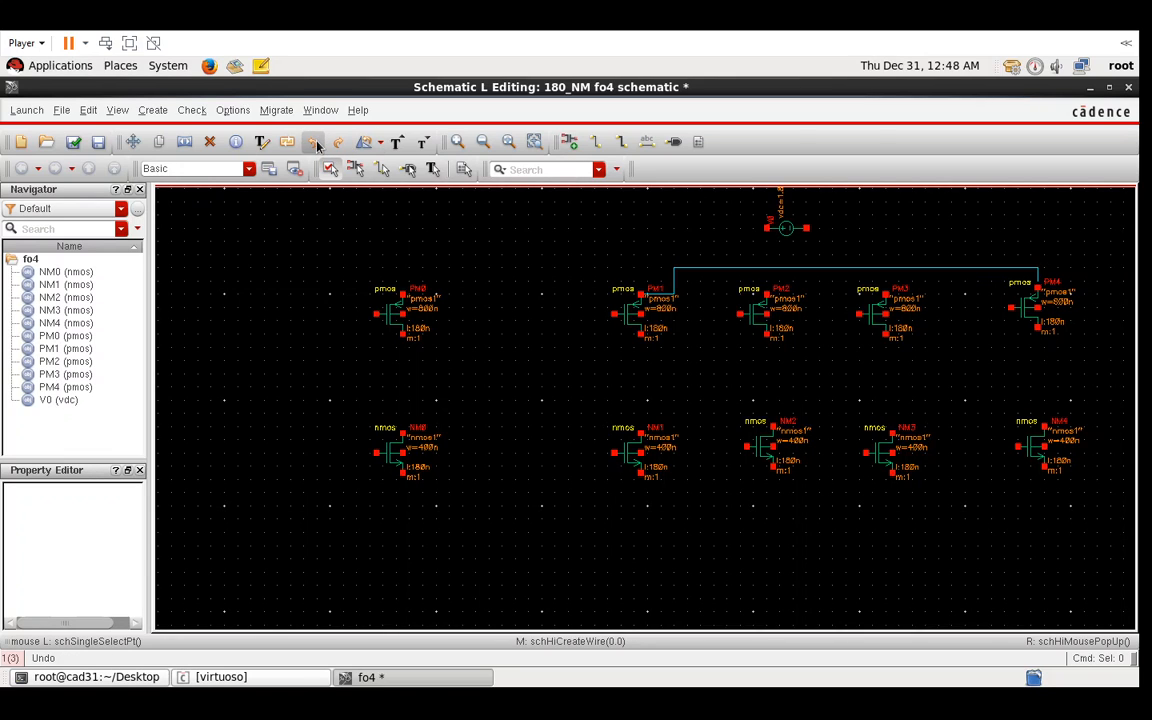
# - Wire the sources of PM4, PM3 and PM2 and one terminal of the vdc source to the supply rail
pyautogui.press('w')
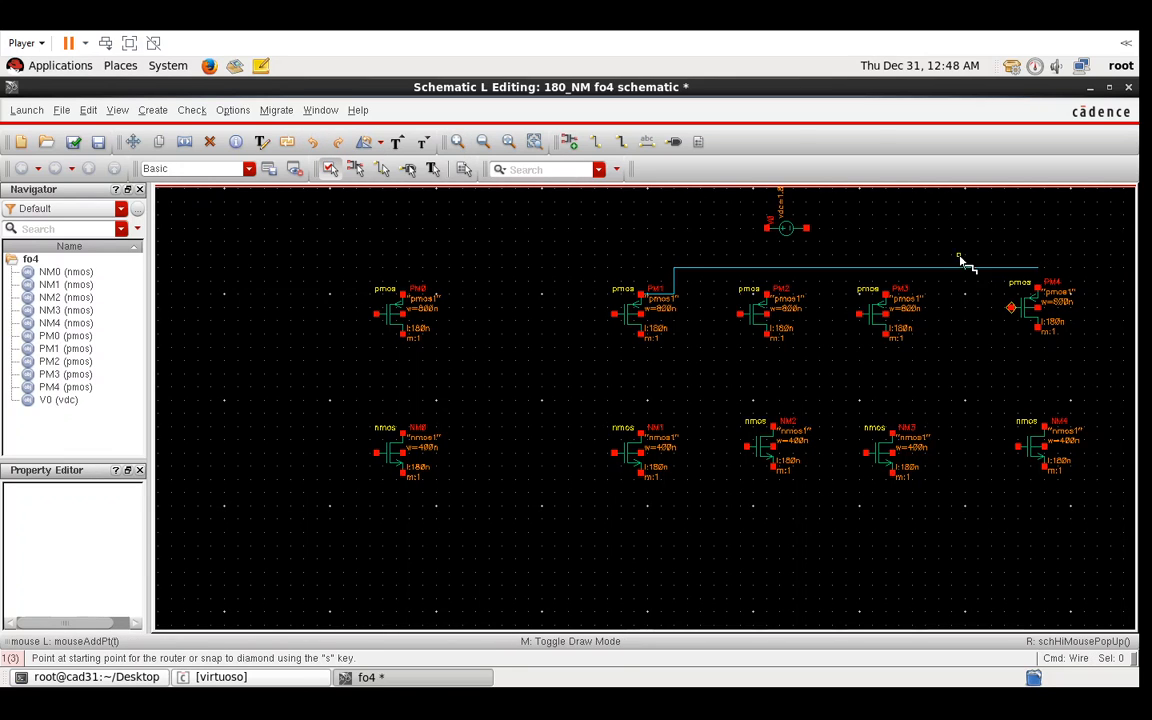
pyautogui.click(1040, 268)
pyautogui.click(1040, 288)
pyautogui.click(769, 269)
pyautogui.click(770, 289)
pyautogui.click(767, 229)
pyautogui.click(721, 268)
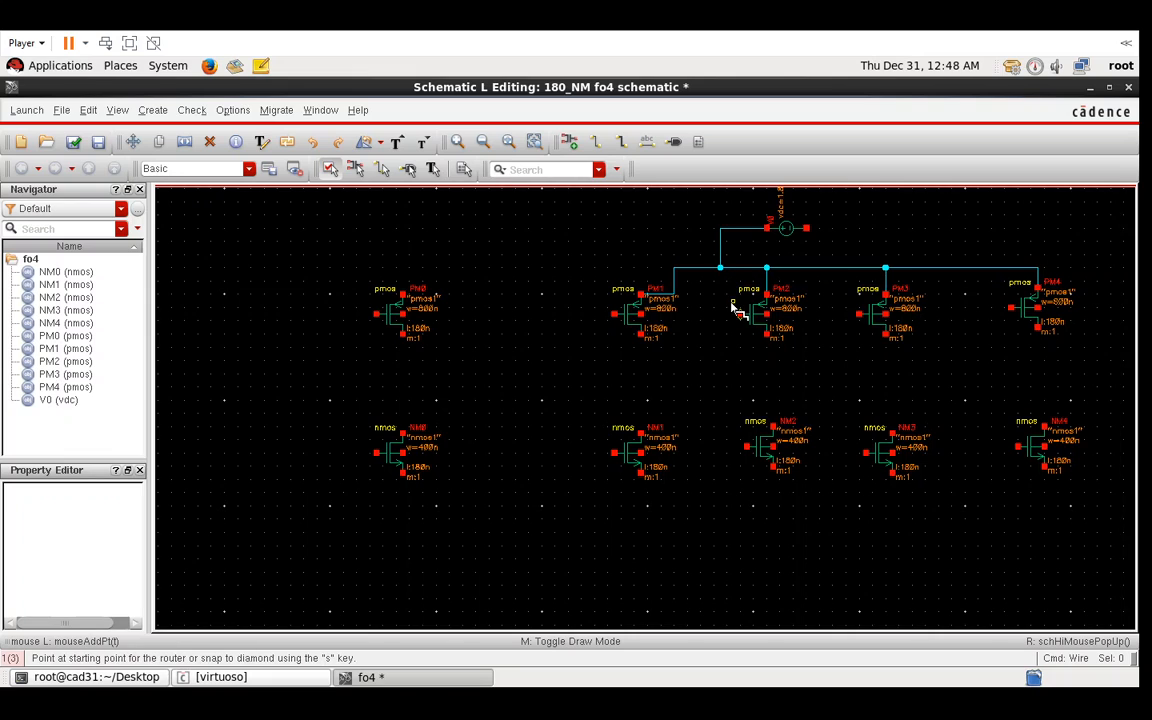
pyautogui.press('Escape')
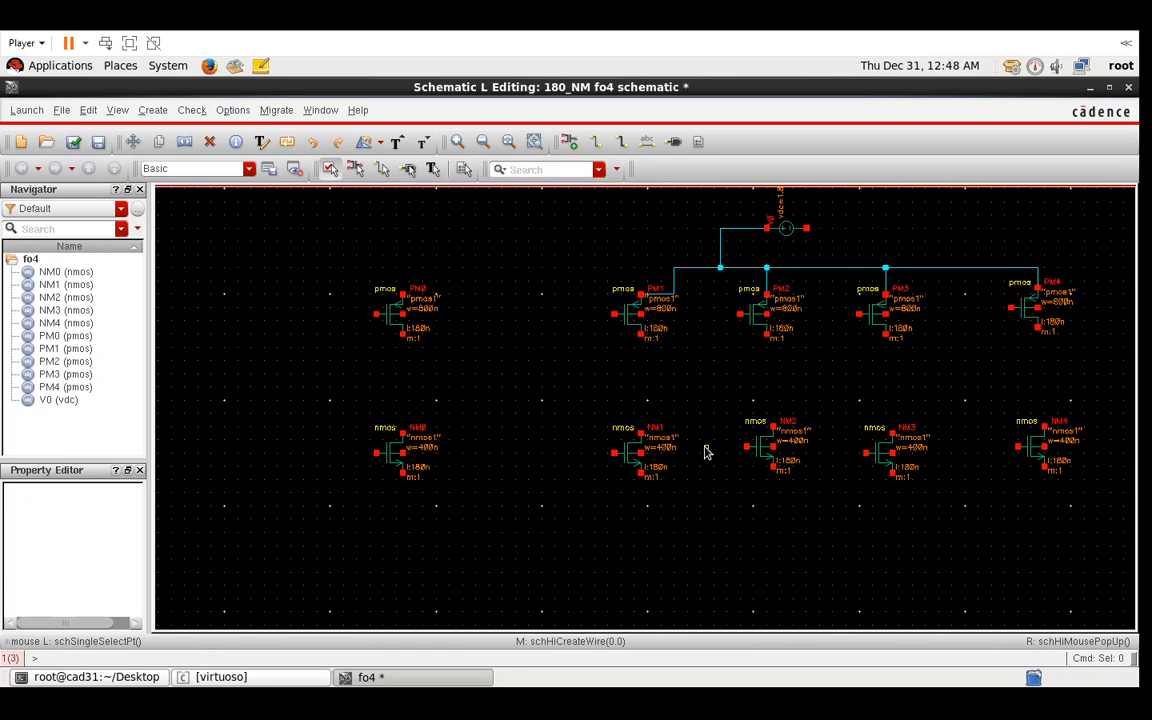
# - Wire the body terminals of NM2, NM1, NM0 and PM0 to their own source terminals
pyautogui.press('w')
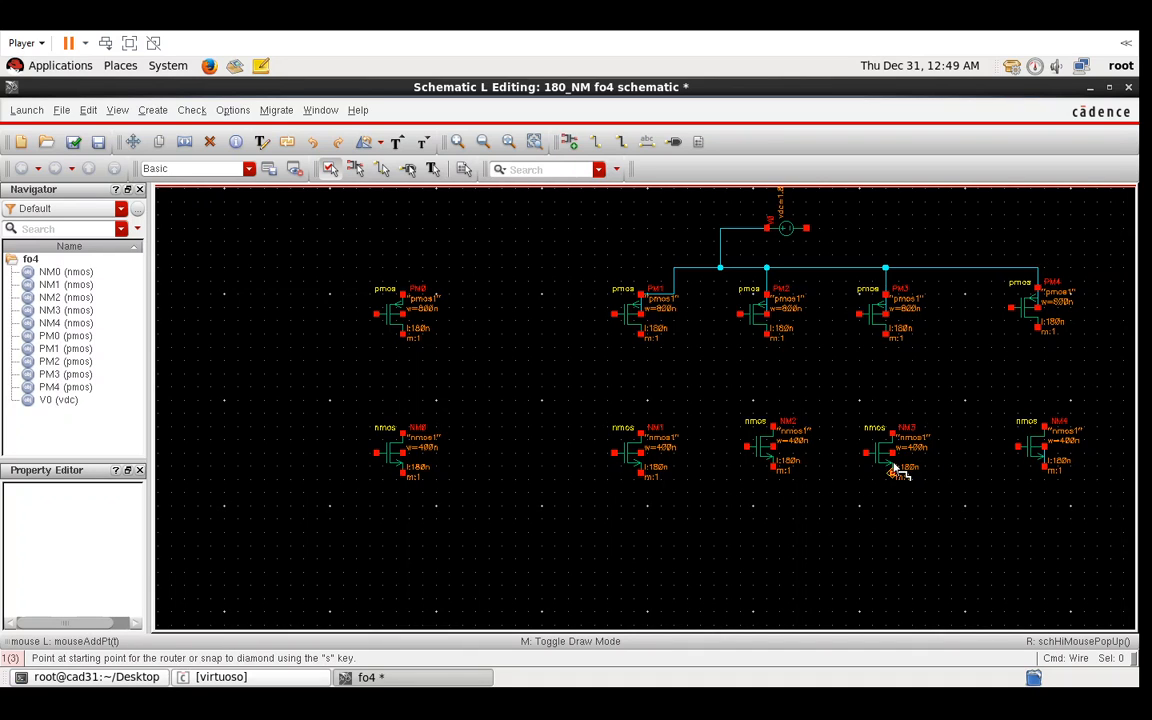
pyautogui.click(773, 447)
pyautogui.click(774, 467)
pyautogui.click(642, 454)
pyautogui.click(643, 470)
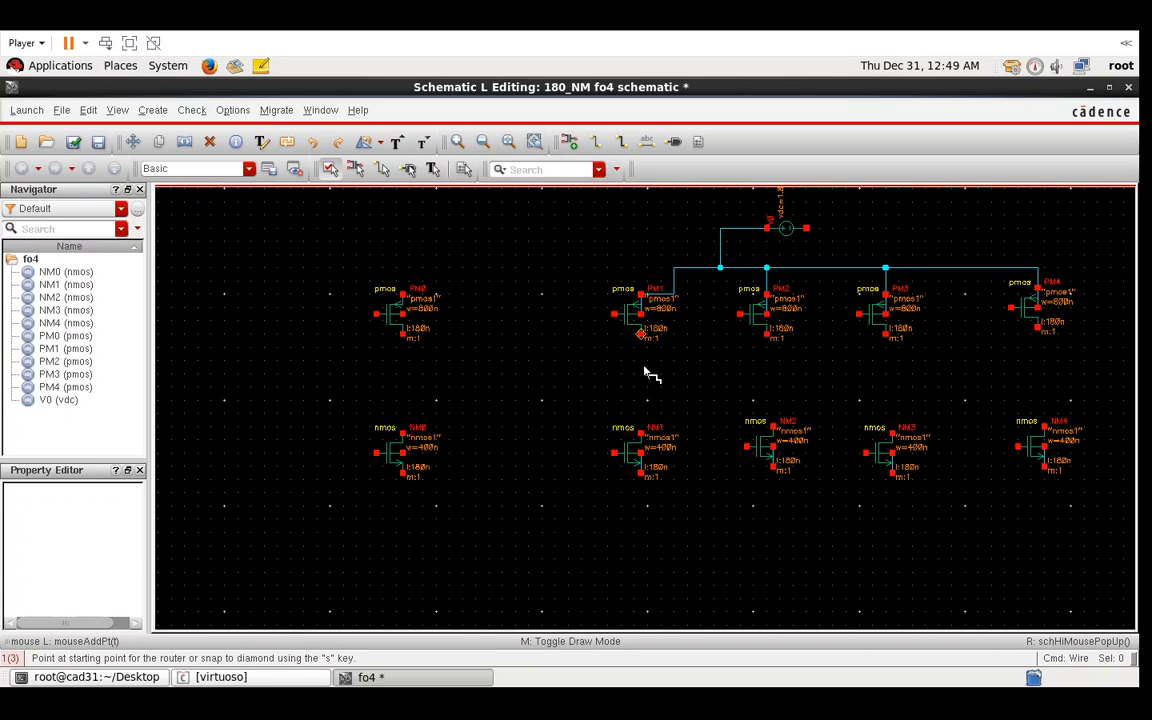
pyautogui.click(403, 454)
pyautogui.click(404, 471)
pyautogui.click(402, 315)
pyautogui.click(403, 297)
# - Wire the drains of PM1, PM2, PM3 and PM4 to the drains of NM1, NM2, NM3 and NM4
pyautogui.click(641, 336)
pyautogui.click(642, 436)
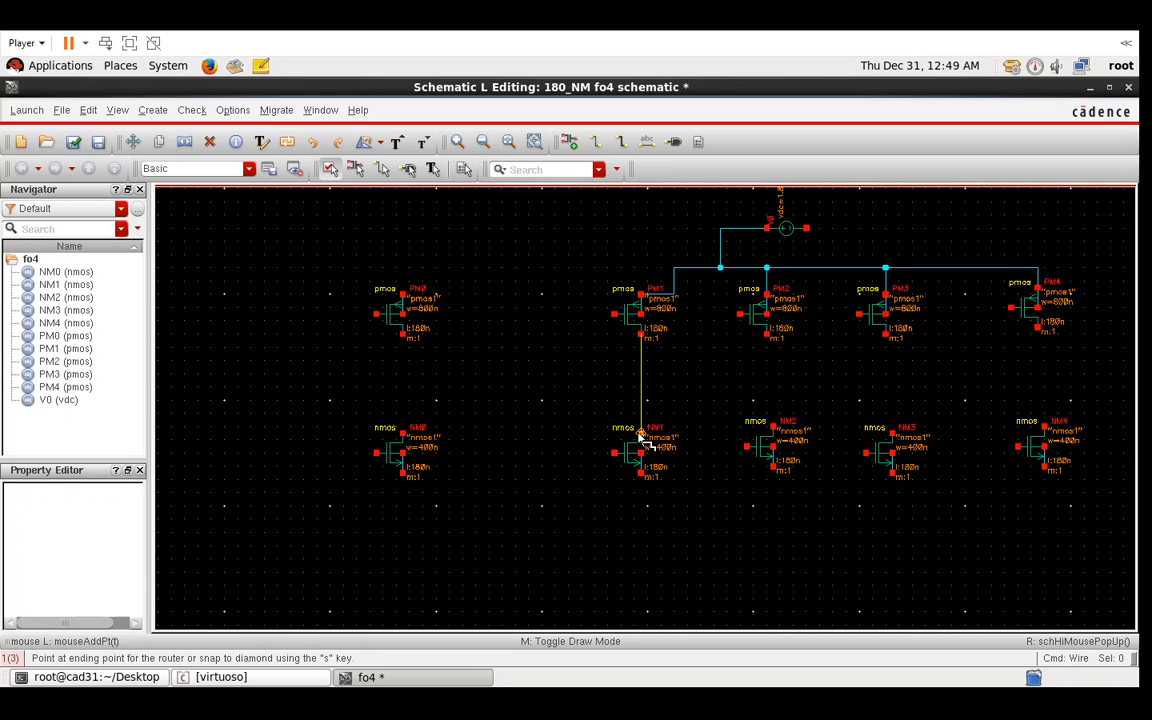
pyautogui.click(771, 336)
pyautogui.click(772, 430)
pyautogui.click(891, 337)
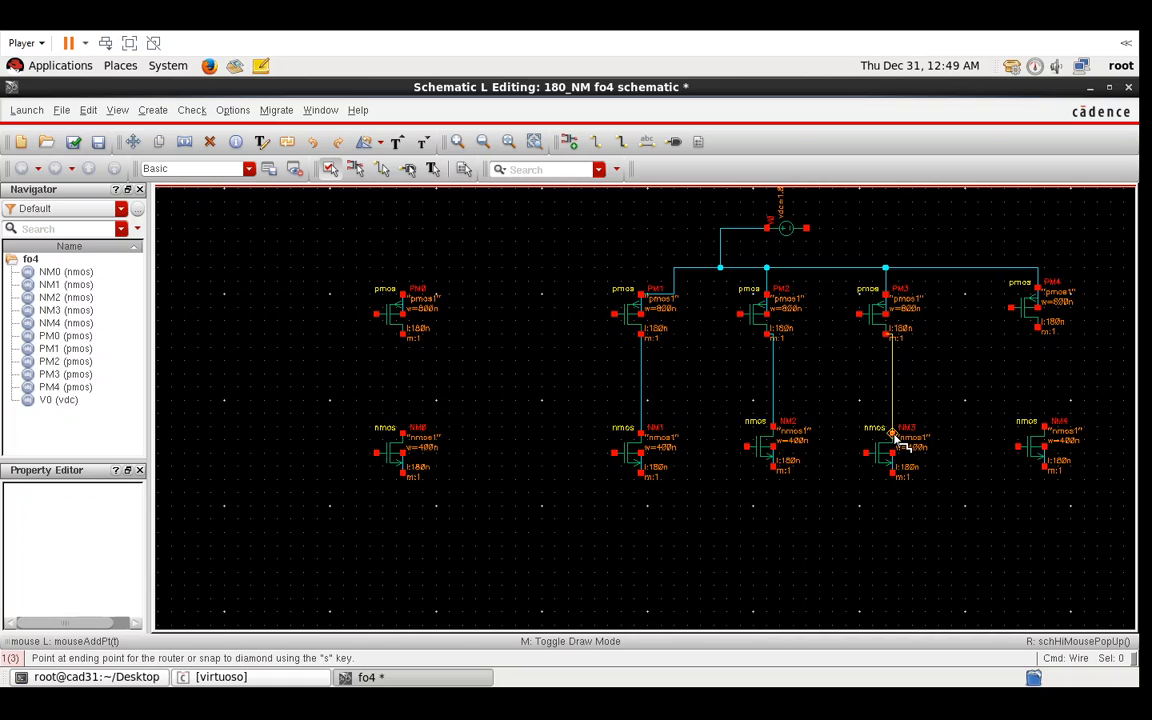
pyautogui.click(891, 436)
pyautogui.click(1041, 331)
pyautogui.click(1046, 436)
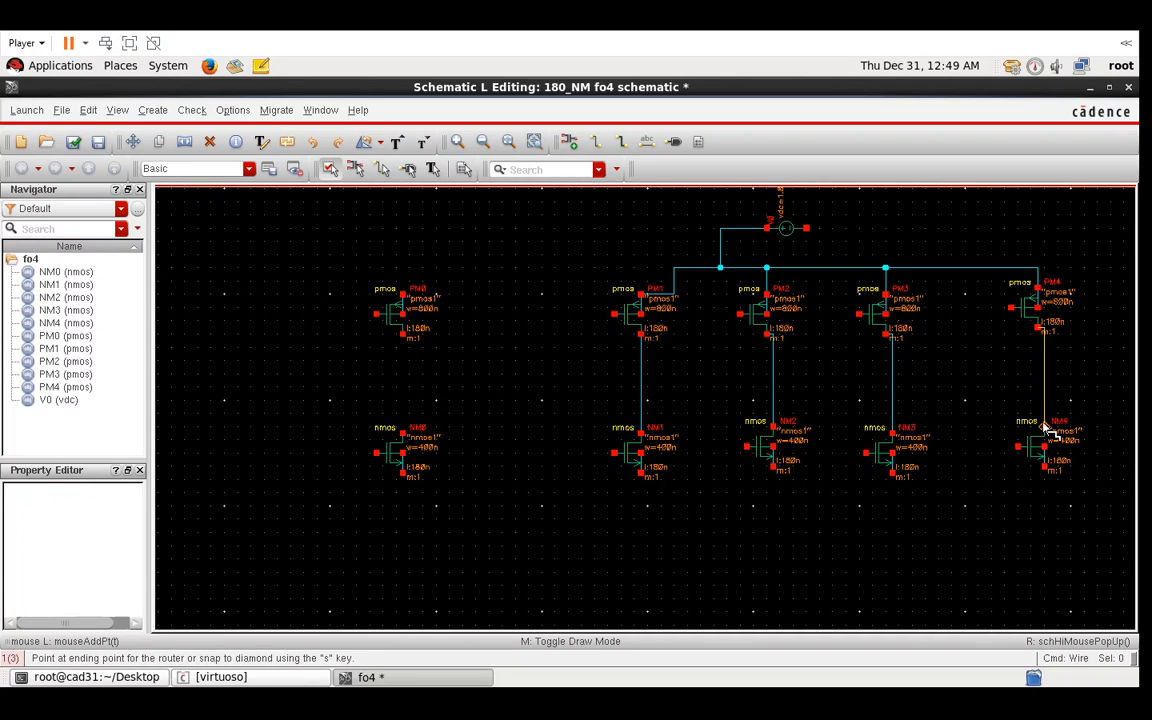
# - Wire the gates of PM1, PM2, PM3 and PM4 to the gates of NM1, NM2, NM3 and NM4
pyautogui.click(615, 314)
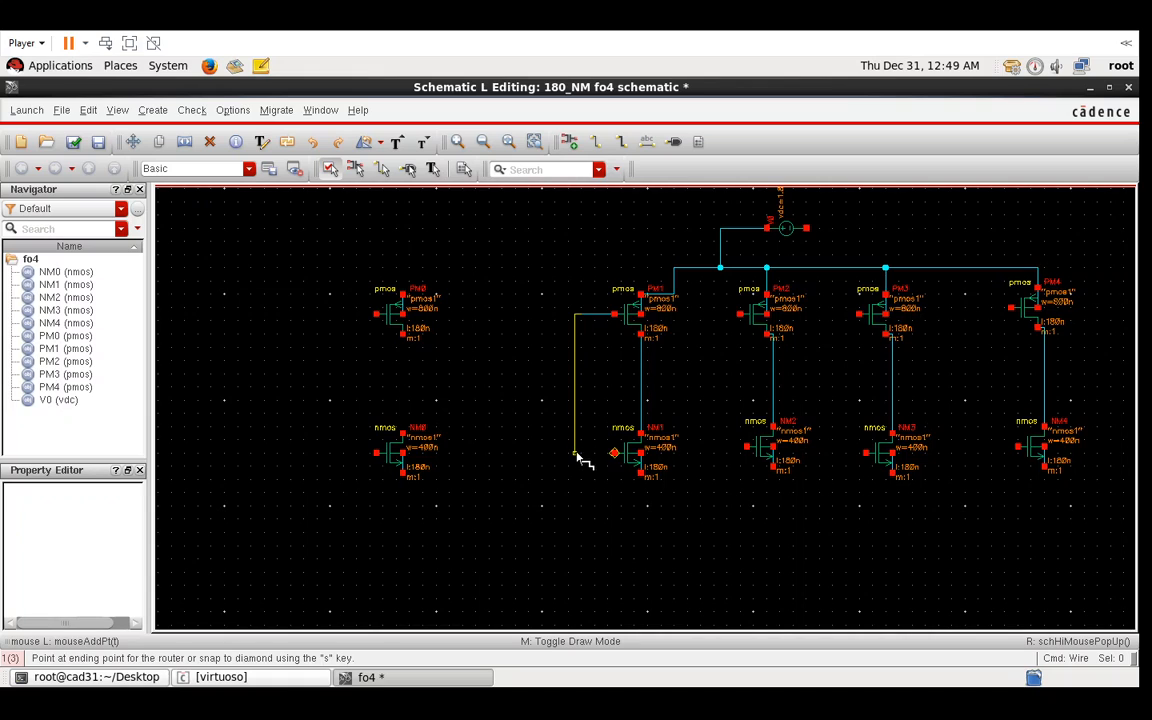
pyautogui.click(576, 452)
pyautogui.click(615, 453)
pyautogui.click(740, 315)
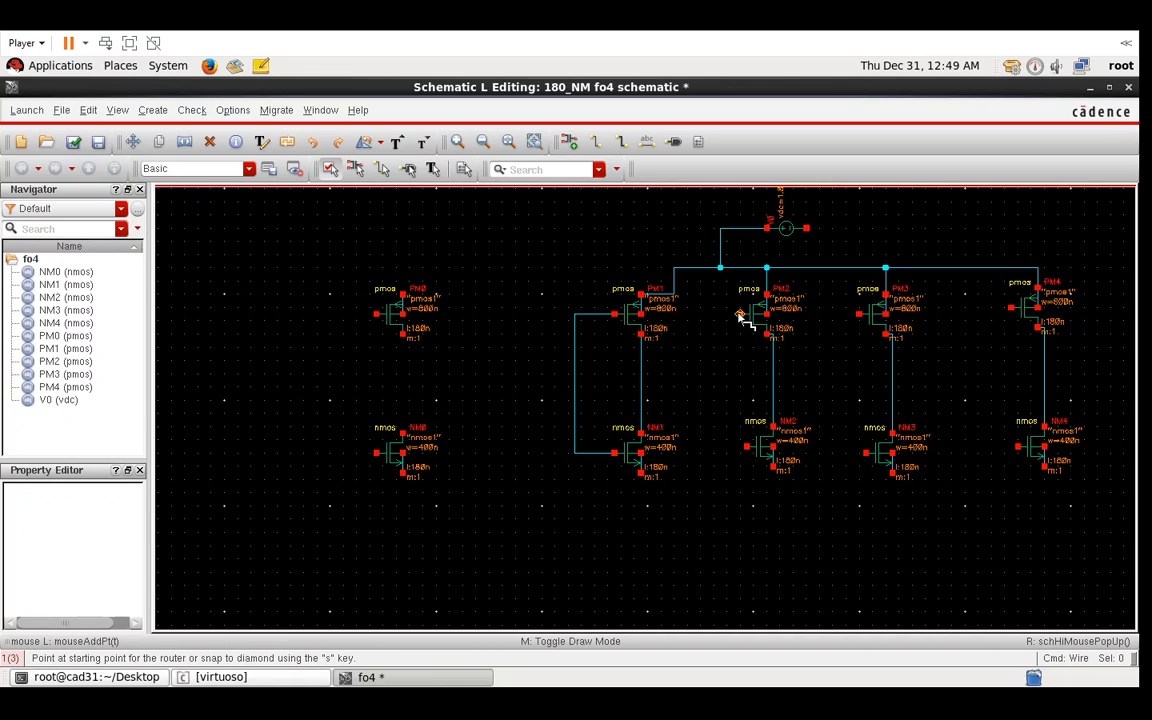
pyautogui.click(747, 450)
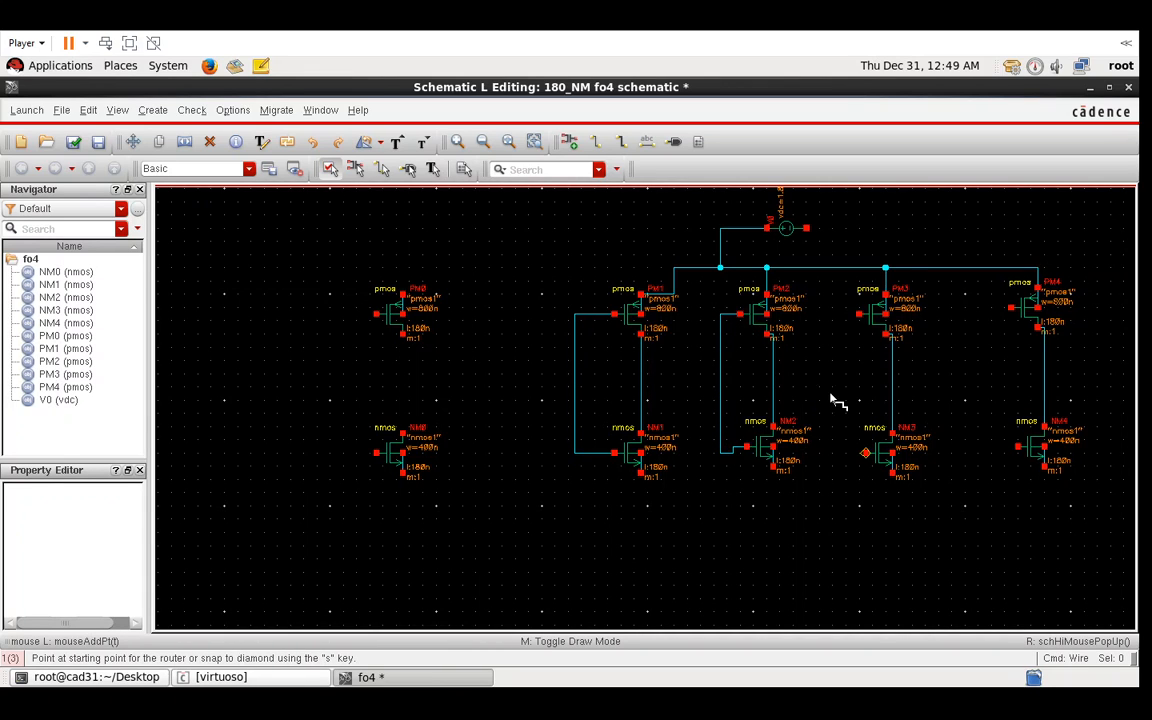
pyautogui.click(859, 315)
pyautogui.click(866, 453)
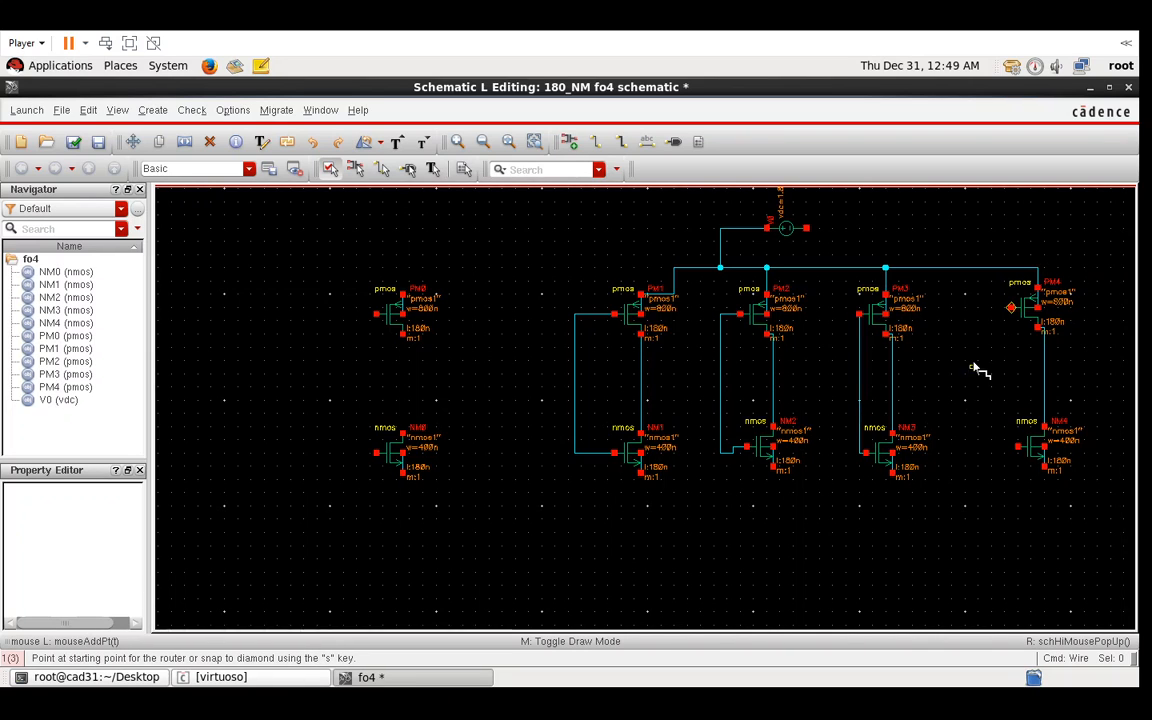
pyautogui.click(1011, 307)
pyautogui.click(1016, 447)
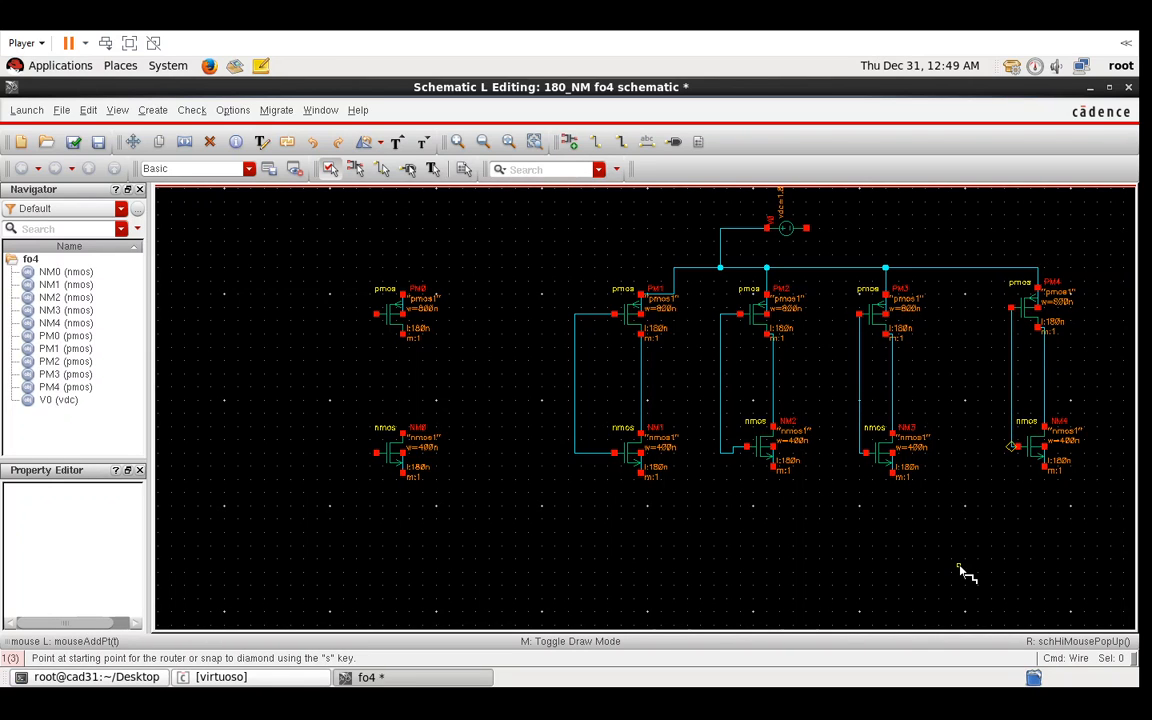
pyautogui.press('Escape')
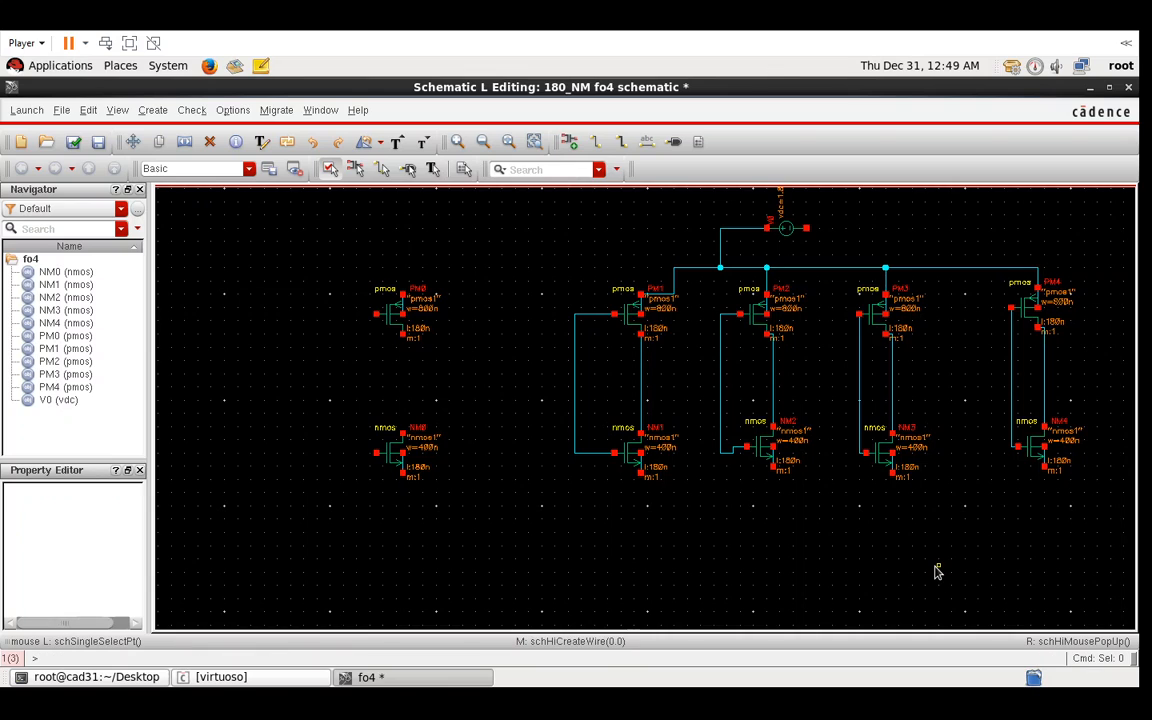
# - Set up a gnd symbol instance from the analogLib library
pyautogui.press('i')
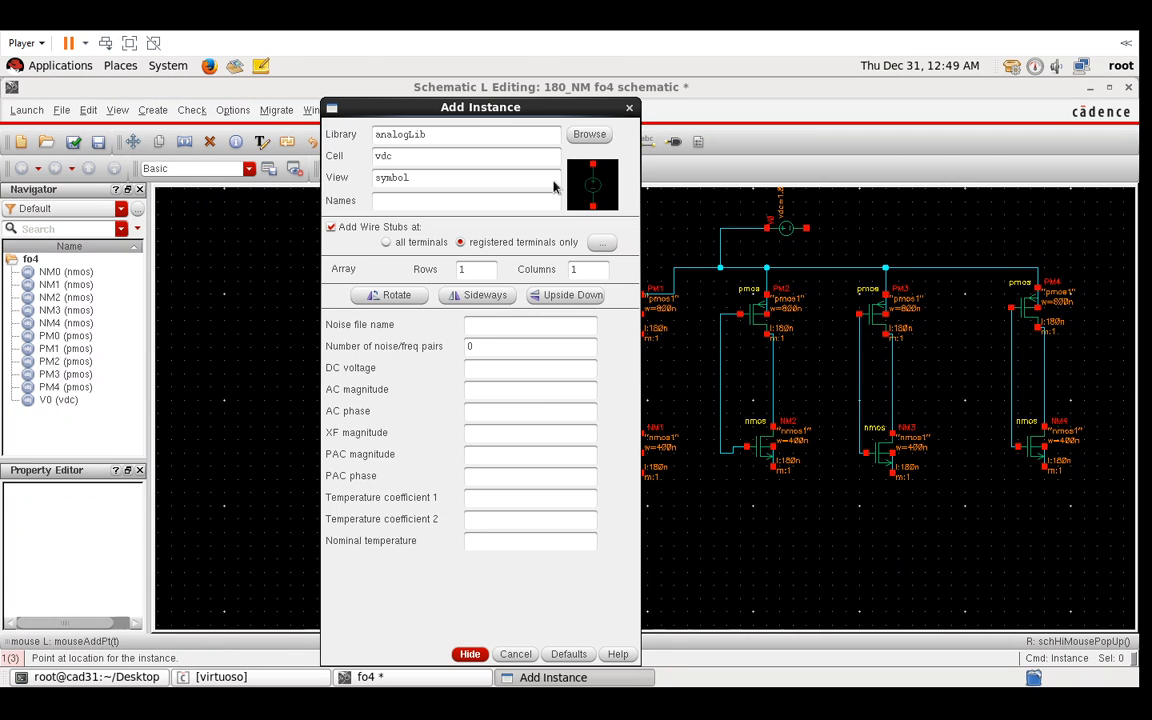
pyautogui.doubleClick(437, 156)
pyautogui.write('ddn')
pyautogui.press('Tab')
pyautogui.click(469, 654)
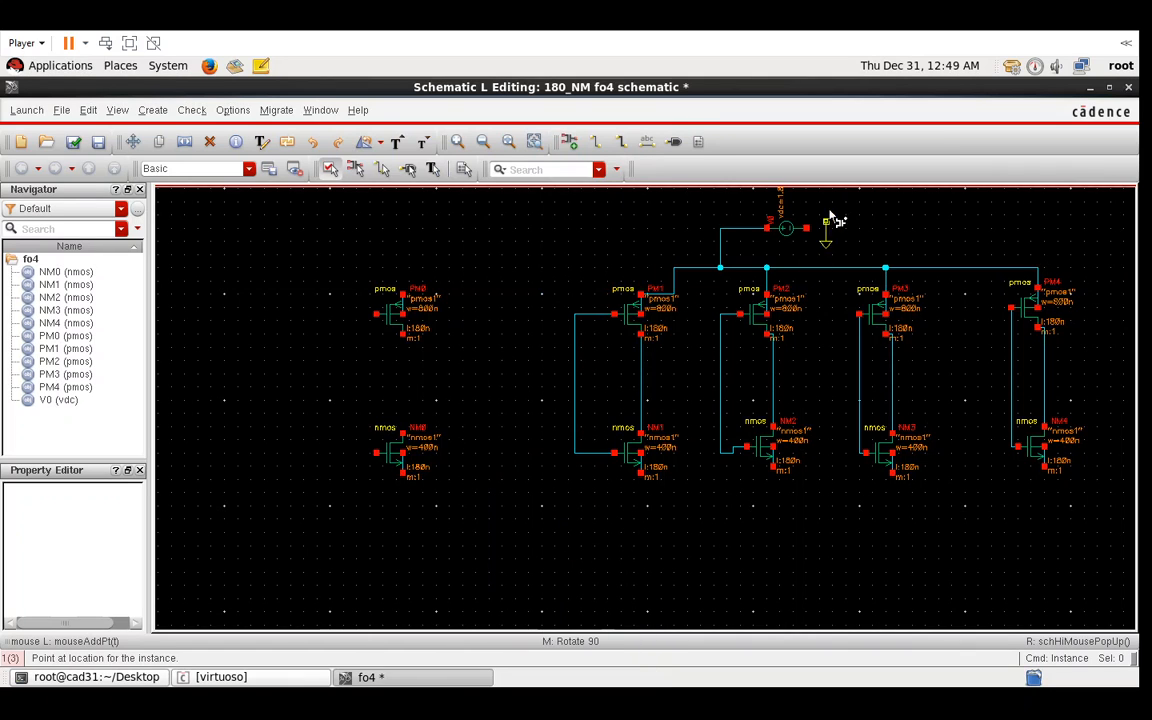
# - Place three gnd symbols: on the vdc source's free terminal, below the nmos row near NM2, and below NM0
pyautogui.click(814, 238)
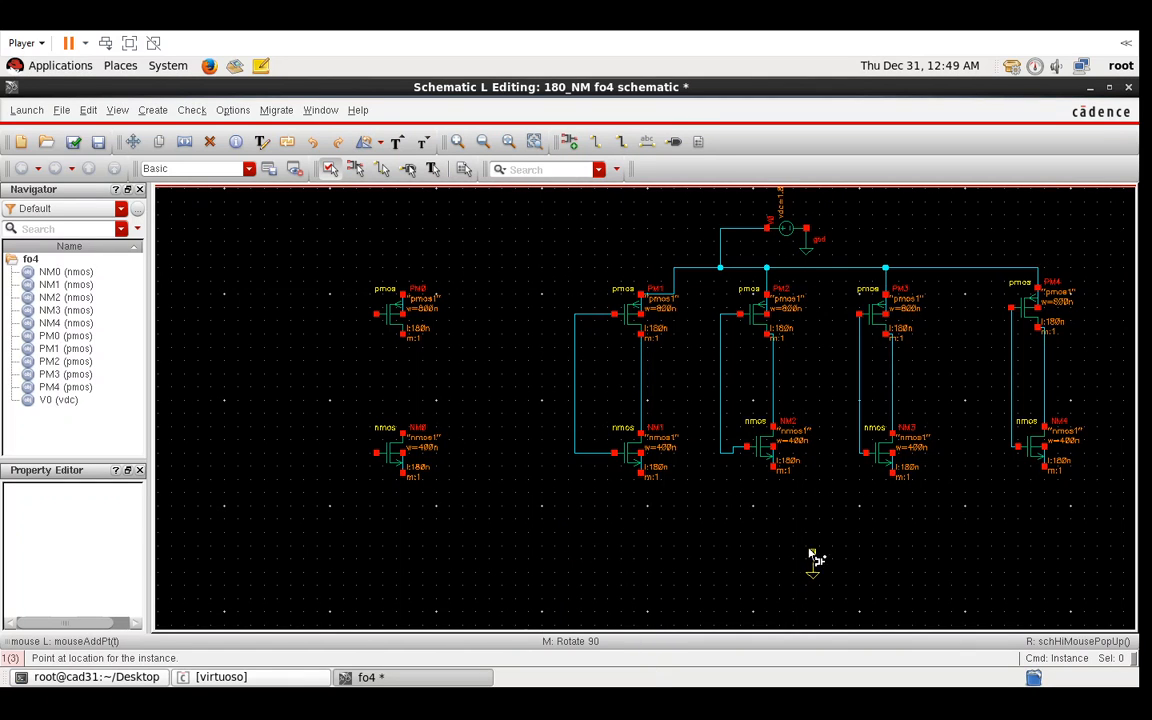
pyautogui.click(804, 526)
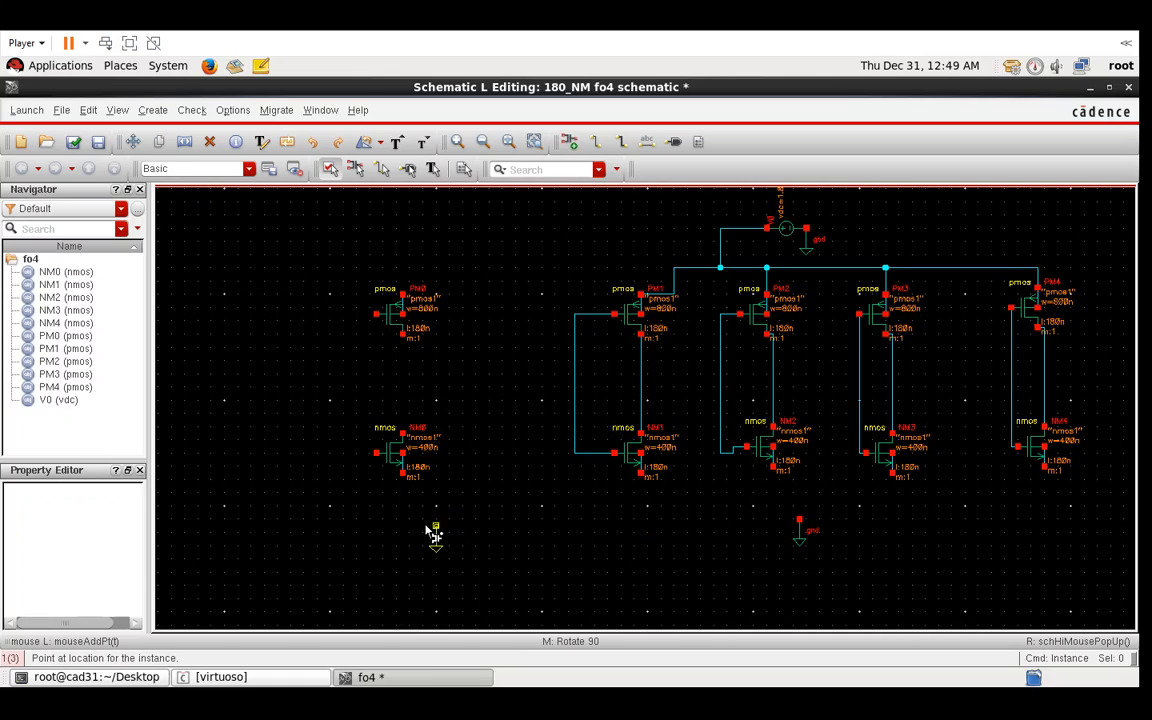
pyautogui.click(343, 521)
pyautogui.press('Escape')
# - Wire NM1's source to the gnd symbol near NM2 and join NM2's source to that ground wire
pyautogui.press('w')
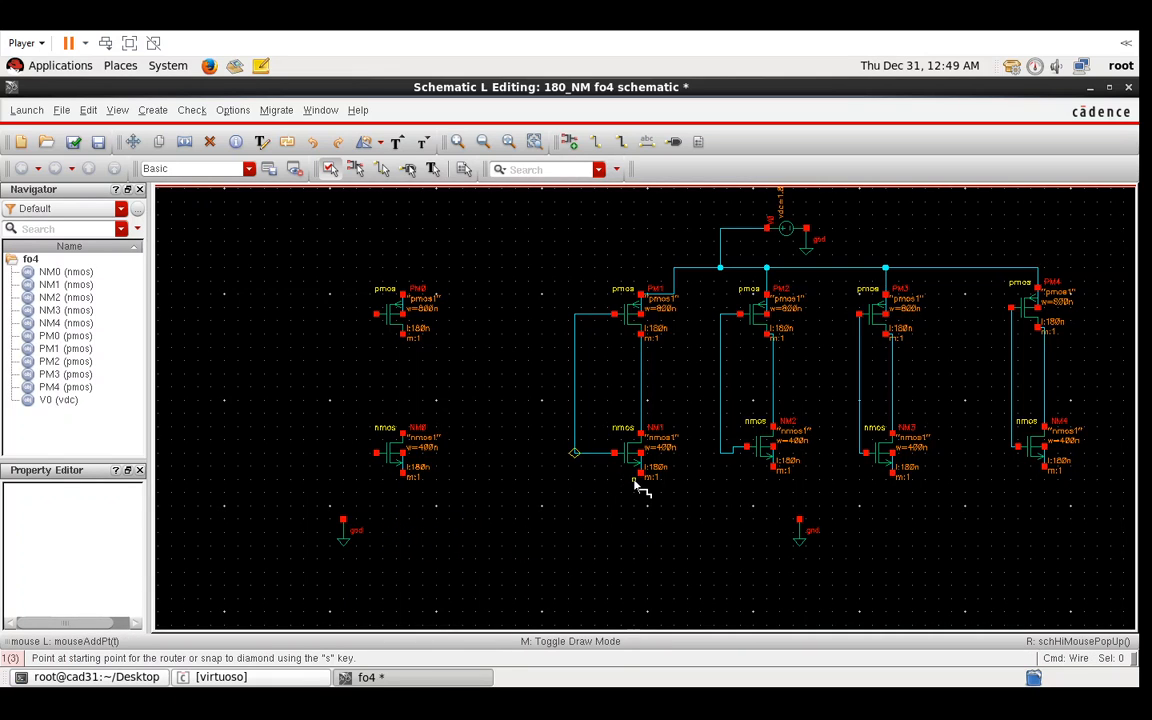
pyautogui.click(641, 475)
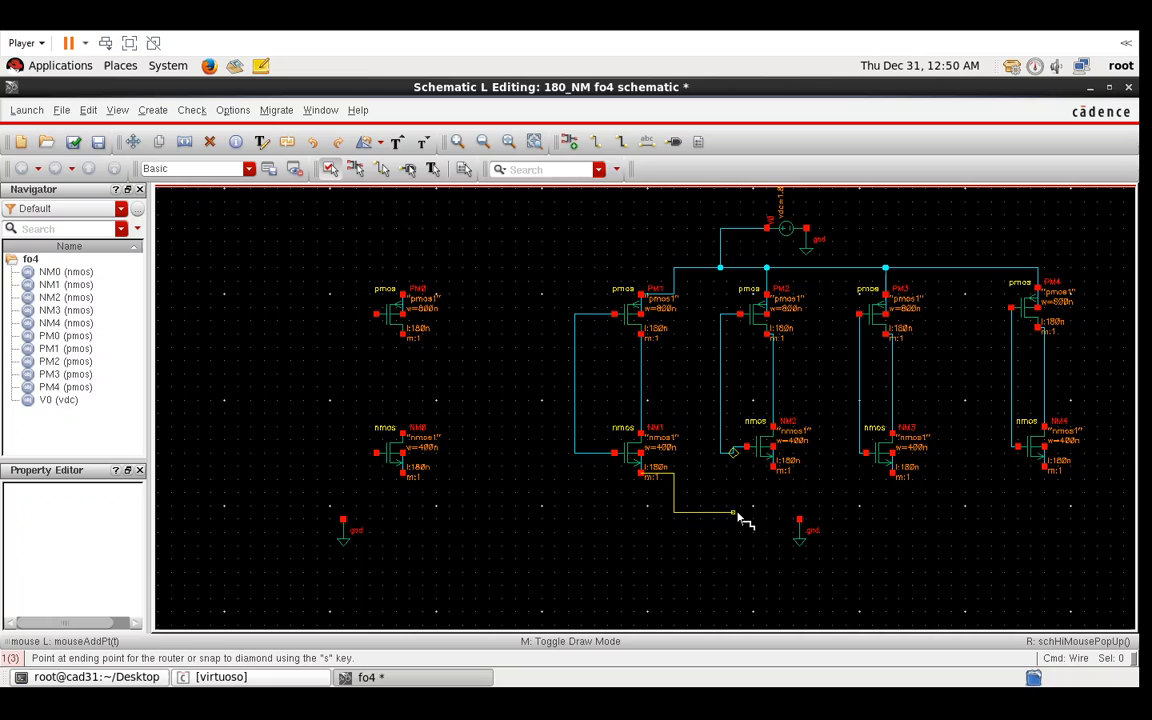
pyautogui.click(800, 520)
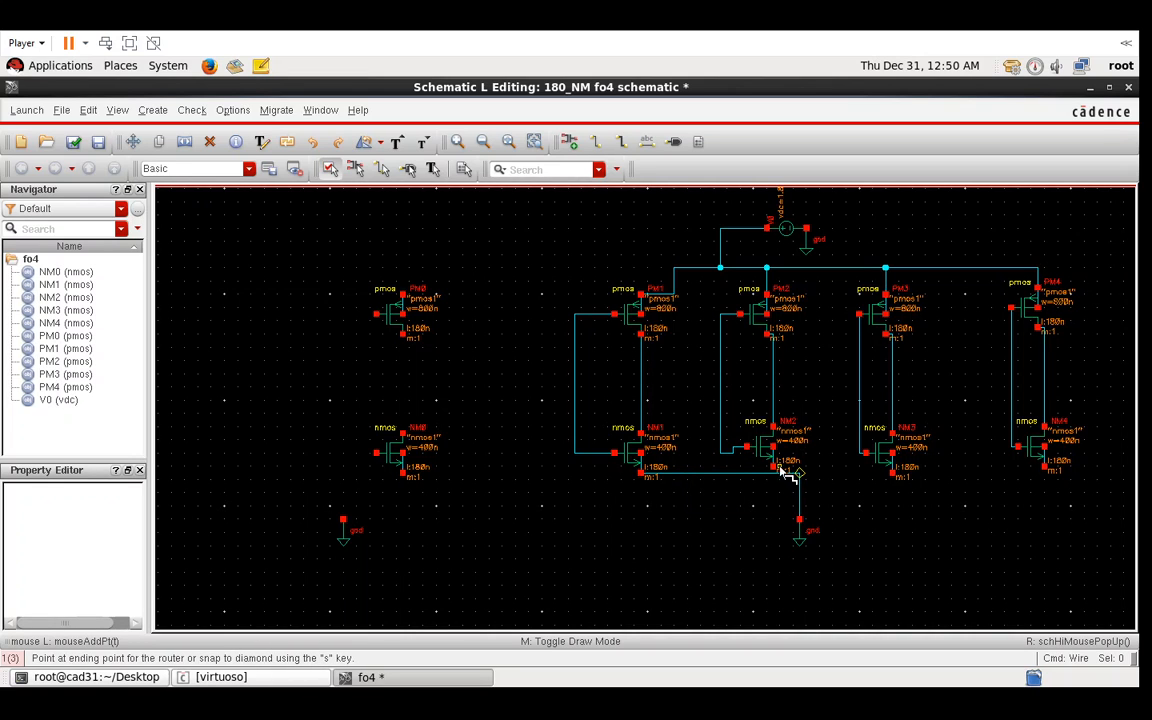
pyautogui.click(795, 476)
pyautogui.press('Escape')
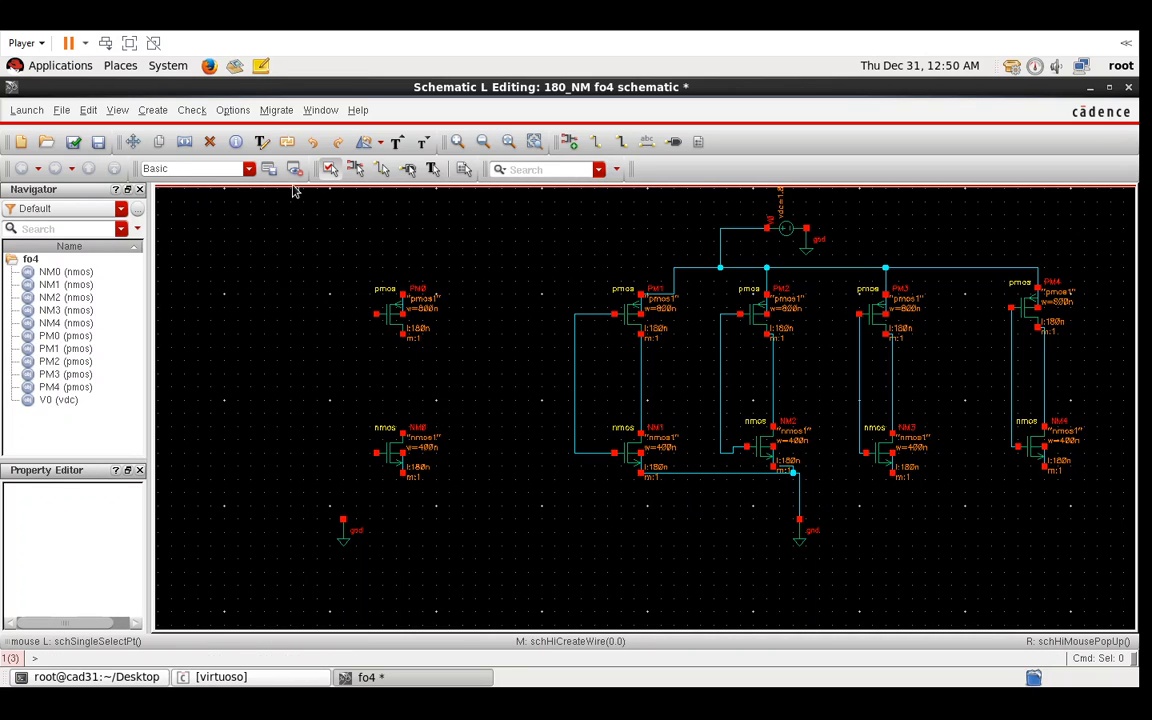
# - Wire the sources of NM2, NM3 and NM4 to the ground wire of the gnd symbol near NM2
pyautogui.press('w')
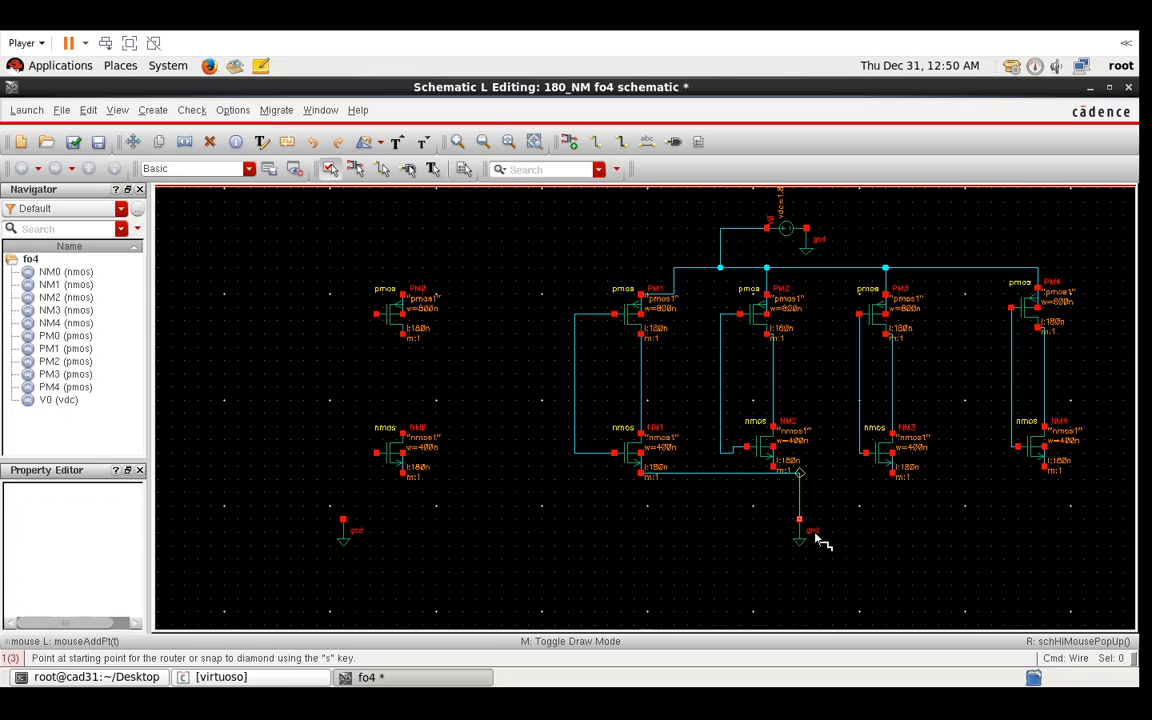
pyautogui.click(773, 471)
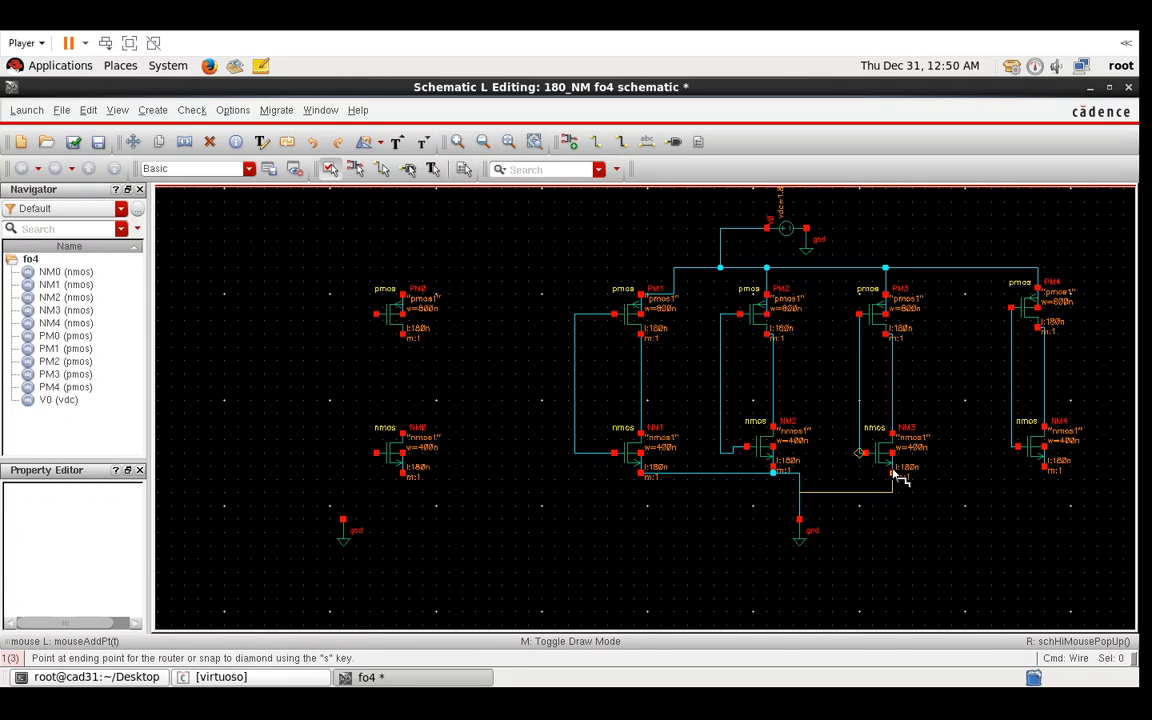
pyautogui.click(893, 490)
pyautogui.click(1045, 468)
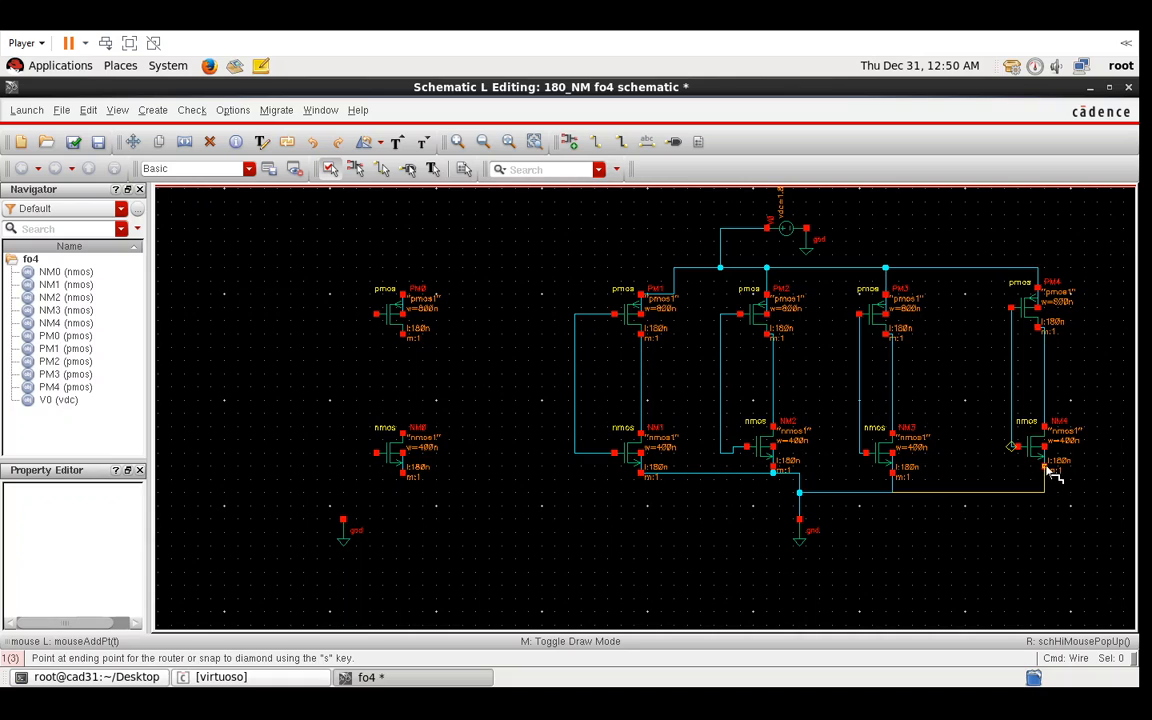
pyautogui.press('Escape')
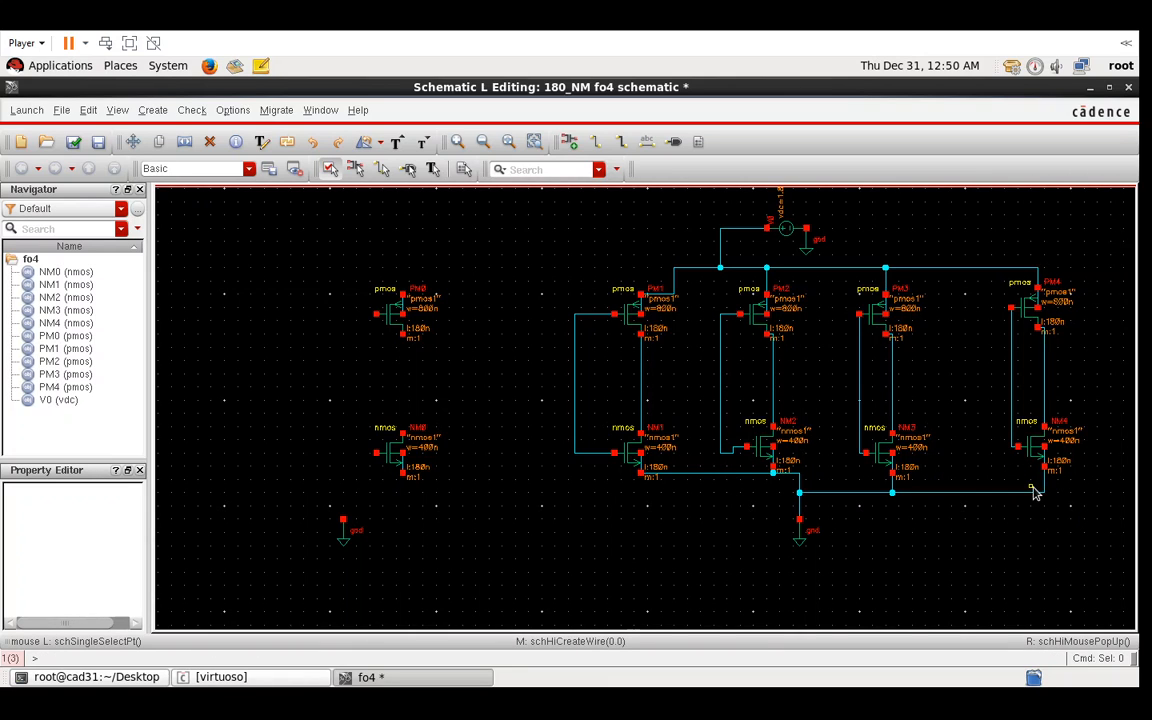
# - Wire PM0's drain to NM0's drain and PM0's source to the vdc supply wire
pyautogui.press('w')
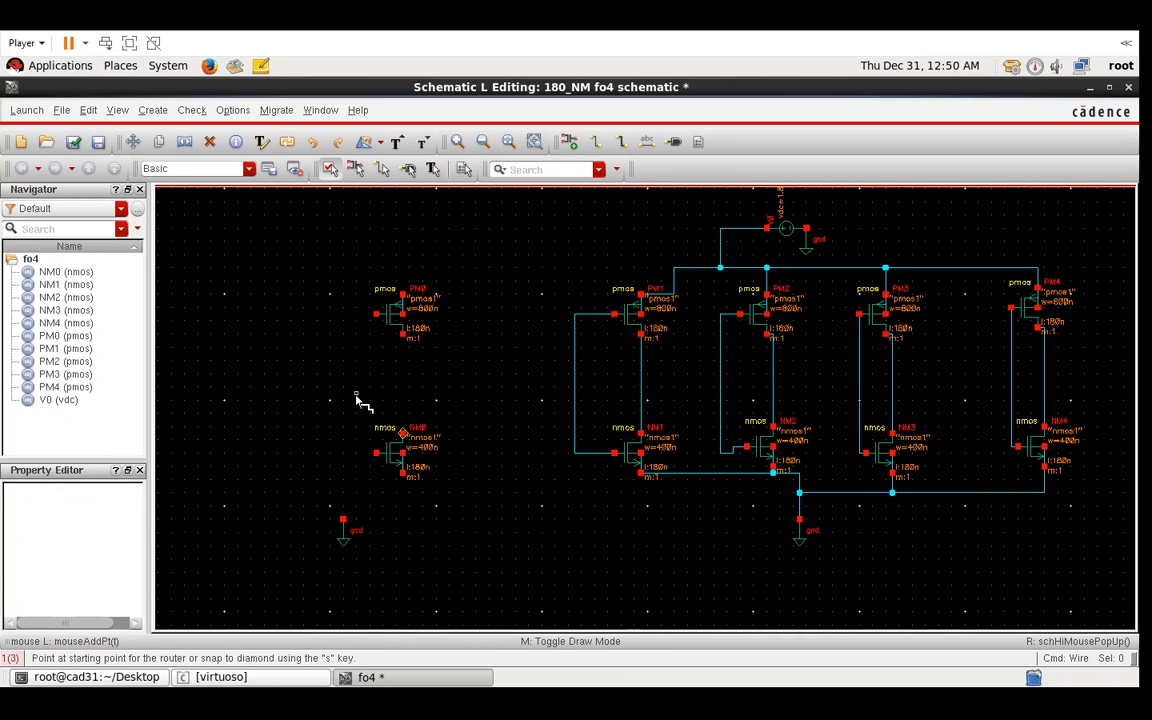
pyautogui.click(403, 338)
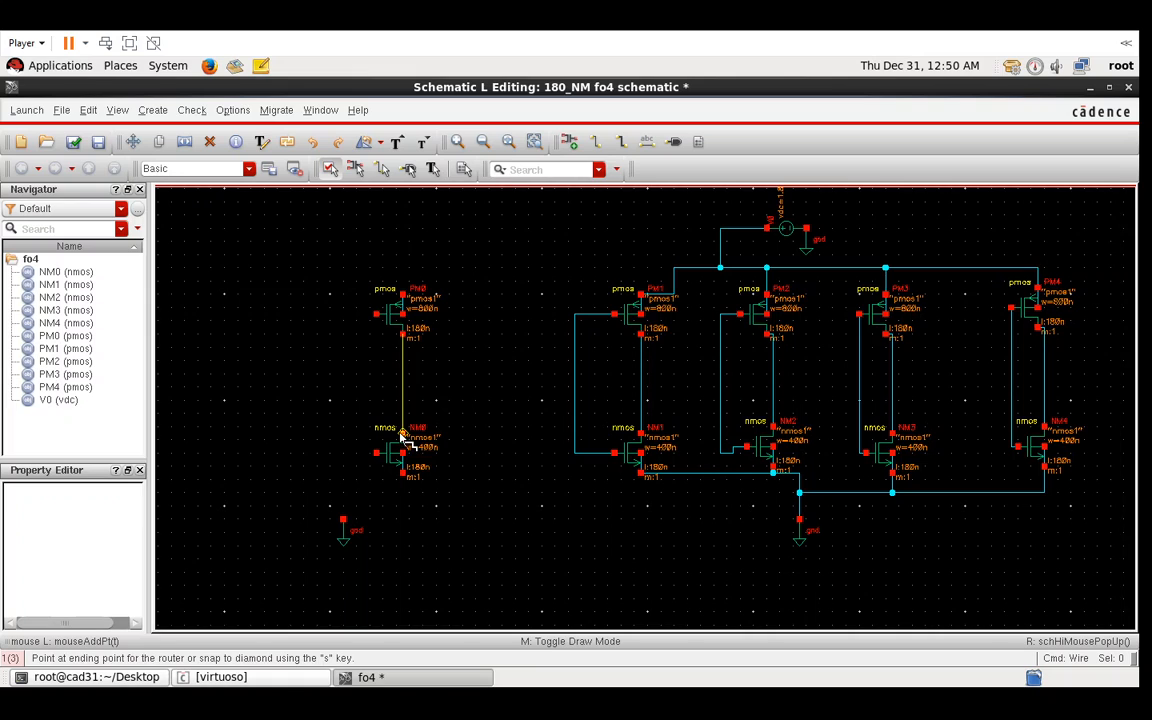
pyautogui.click(401, 436)
pyautogui.click(403, 293)
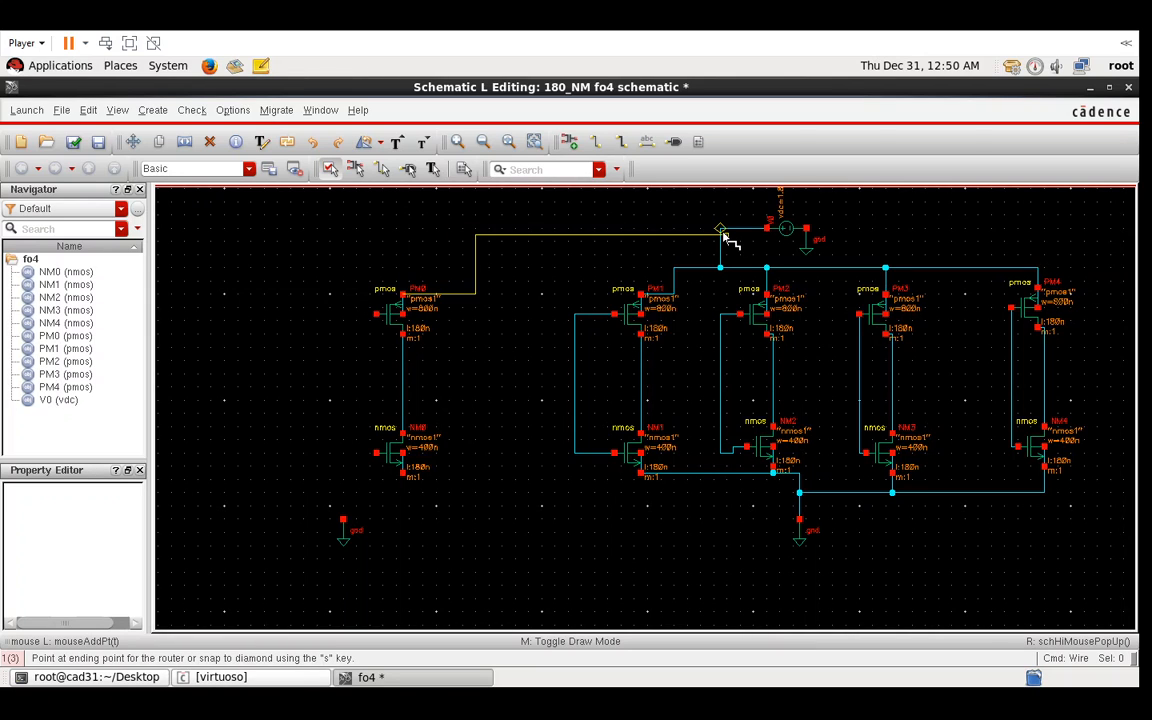
pyautogui.click(721, 232)
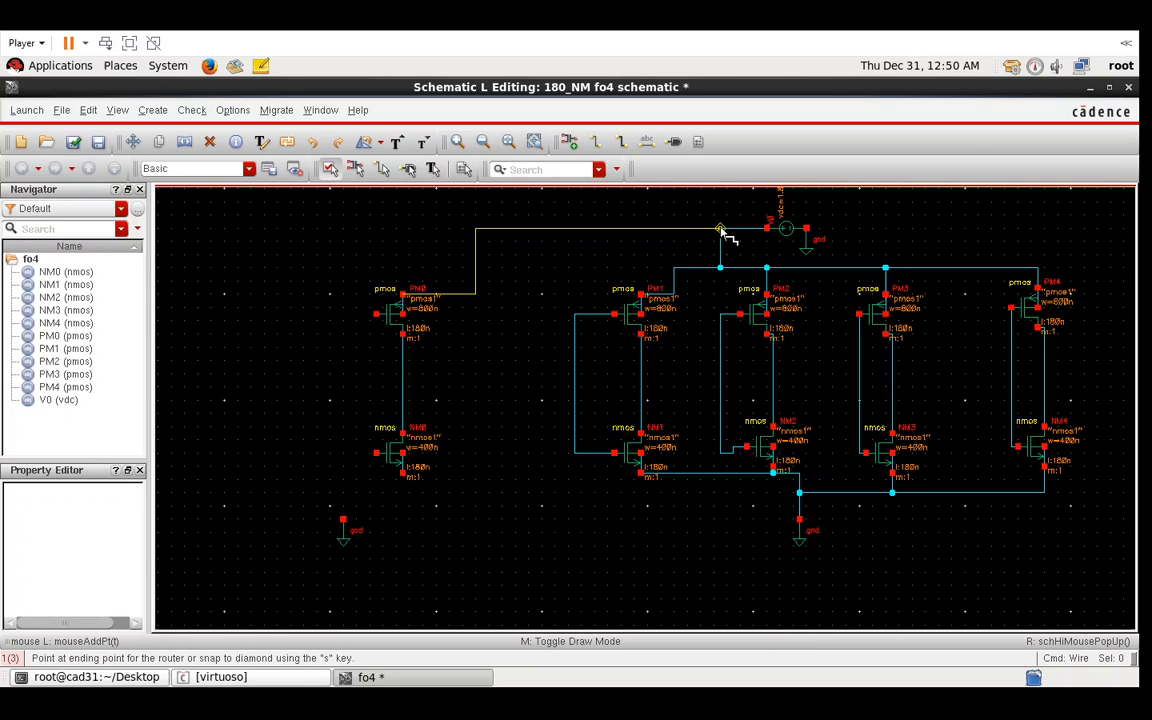
# - Wire PM0's gate to NM0's gate, and connect the gnd symbol below NM0 to NM0's source
pyautogui.click(378, 317)
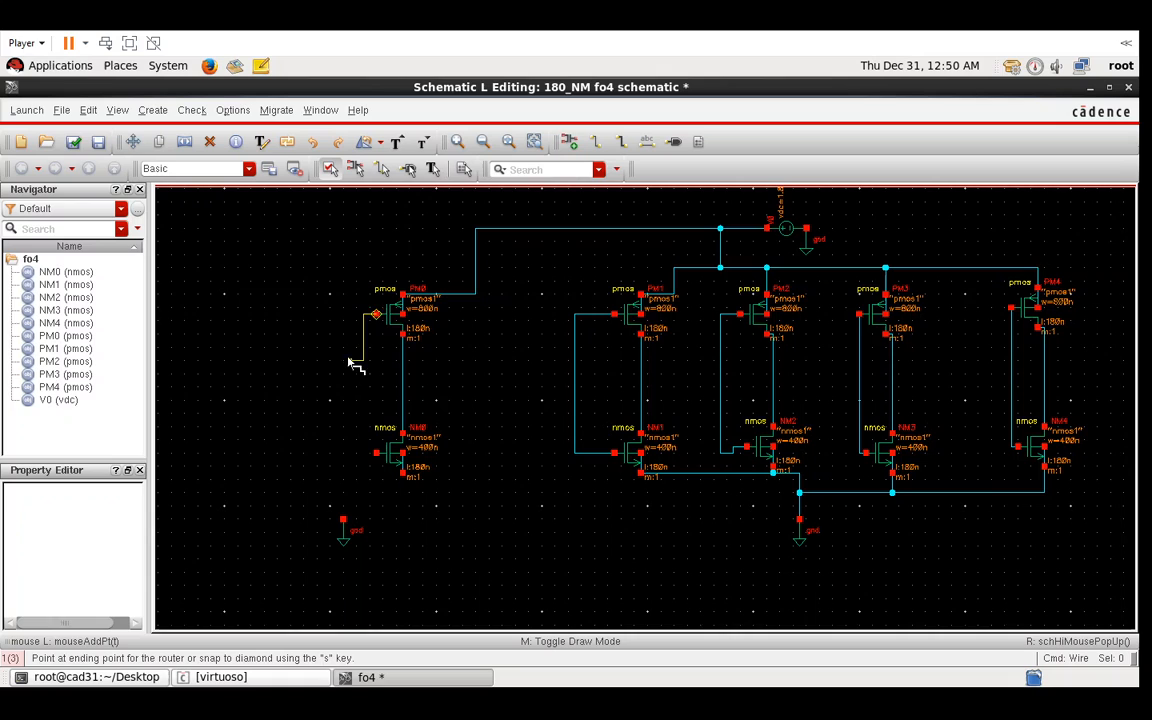
pyautogui.click(378, 456)
pyautogui.click(343, 519)
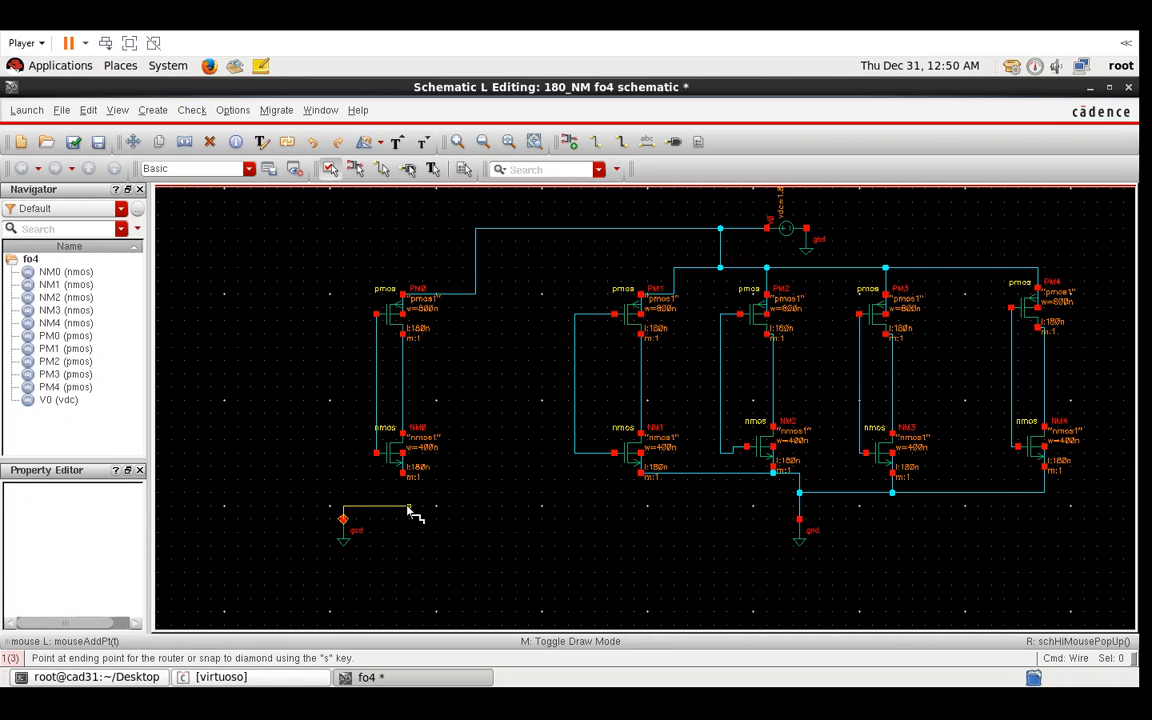
pyautogui.click(404, 477)
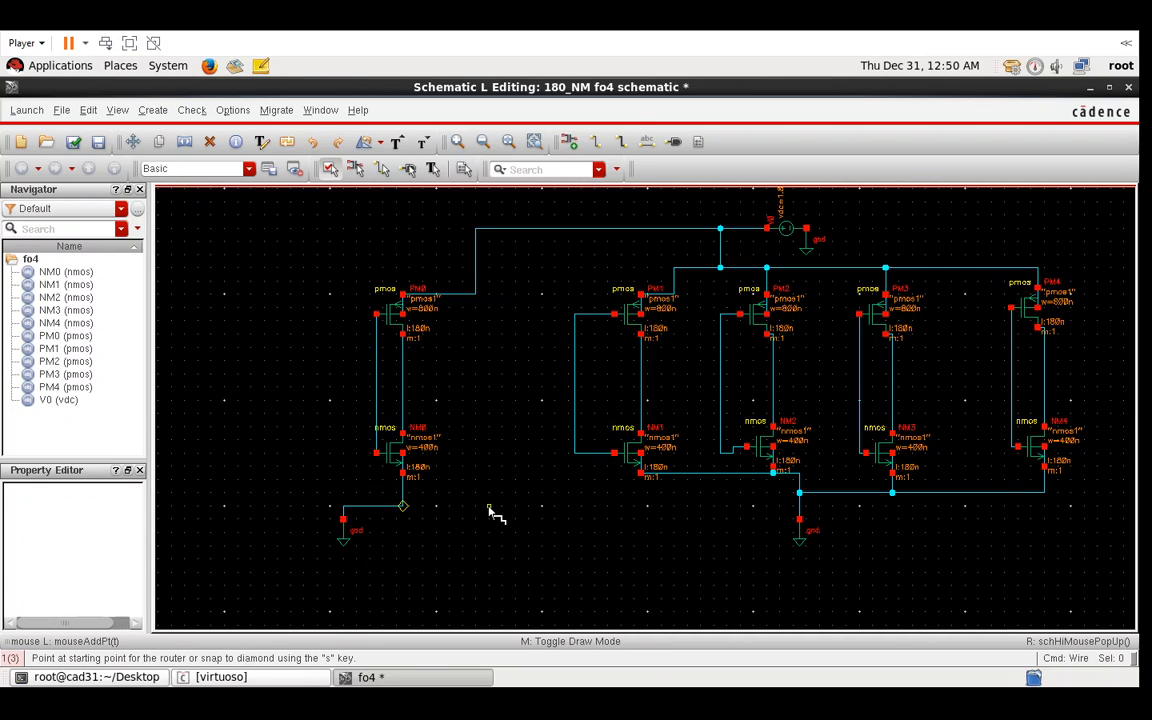
# - Choose the vpulse cell from analogLib as the instance to add
pyautogui.press('i')
pyautogui.doubleClick(419, 157)
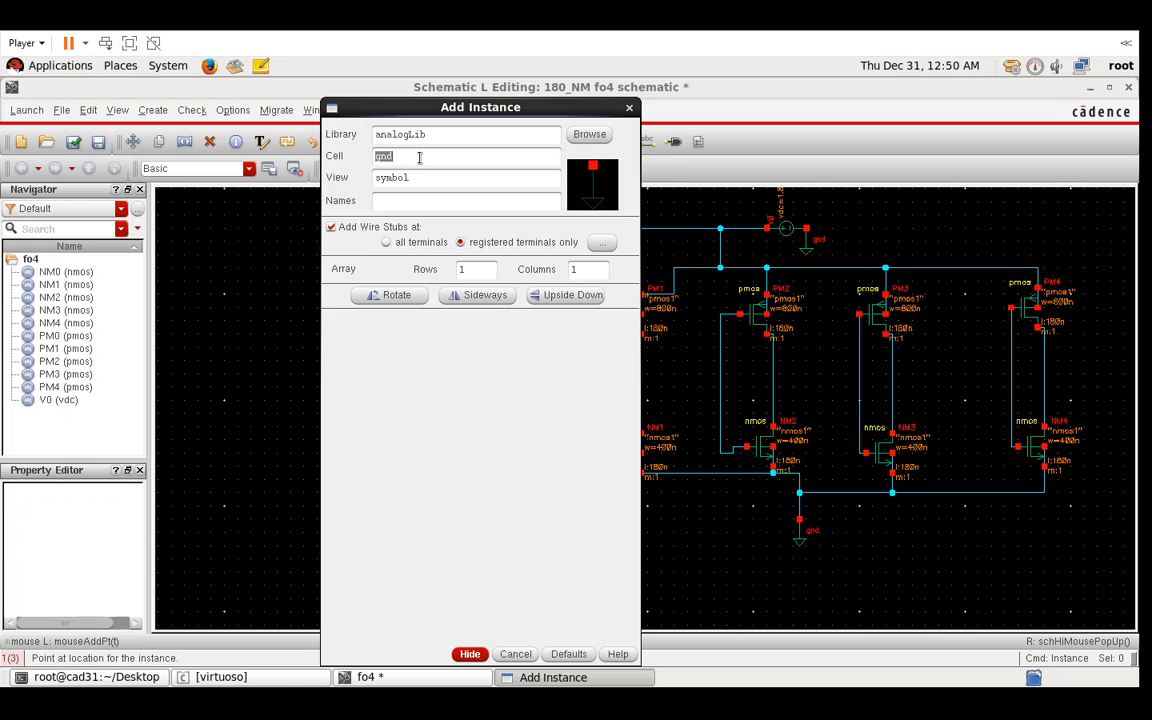
pyautogui.write('vpulse')
pyautogui.press('Tab')
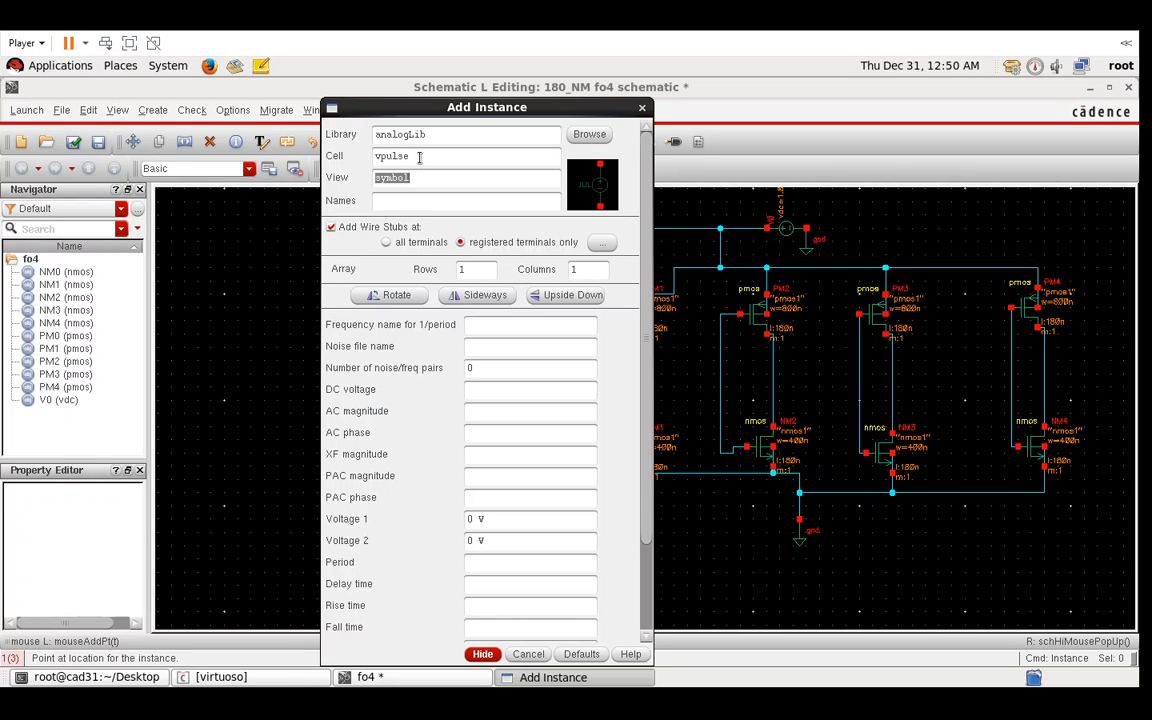
# - Set Voltage 2 to 1.8 V, period 10n, rise and fall times 10p and pulse width 5n, and place the vpulse source beside the PM0/NM0 inverter
pyautogui.click(512, 540)
pyautogui.press('BackSpace')
pyautogui.press('BackSpace')
pyautogui.press('BackSpace')
pyautogui.write('10n')
pyautogui.write('1')
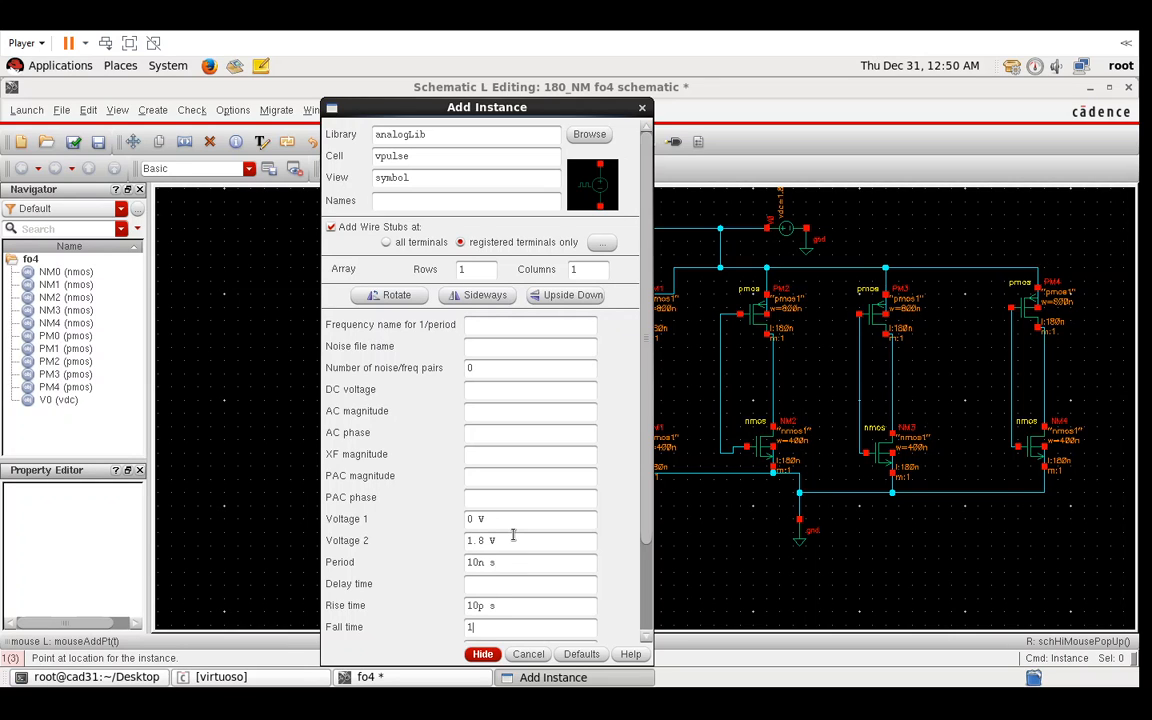
pyautogui.write('0p')
pyautogui.press('Tab')
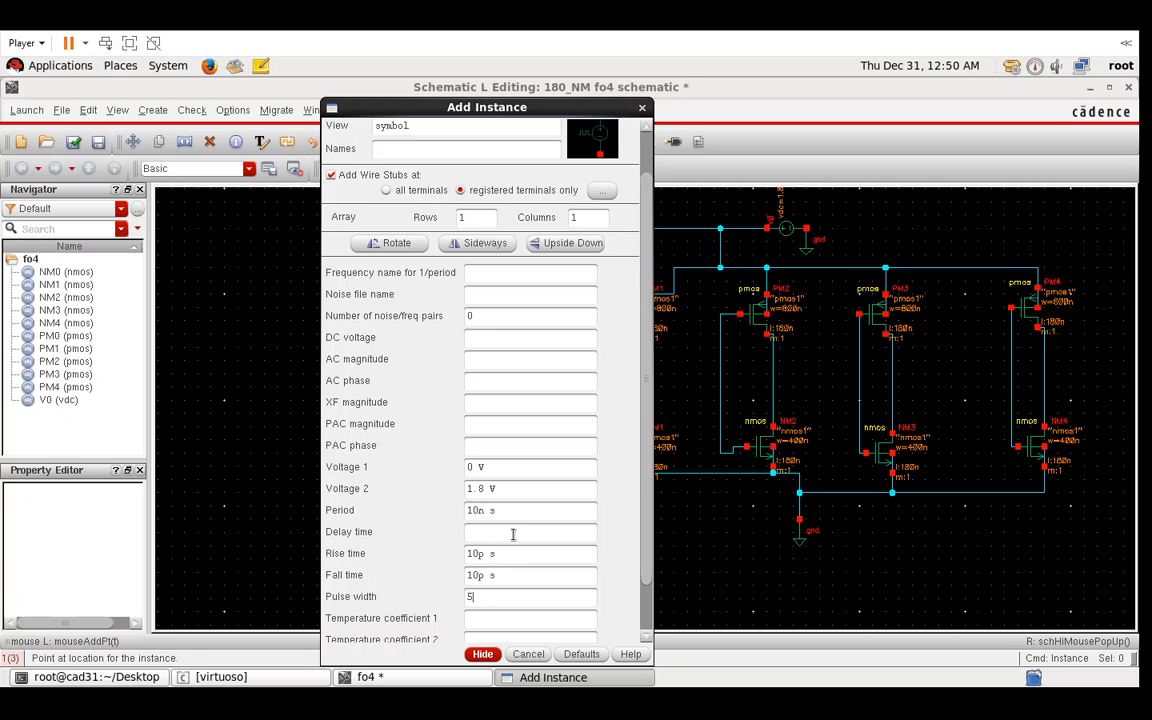
pyautogui.press('Tab')
pyautogui.click(479, 654)
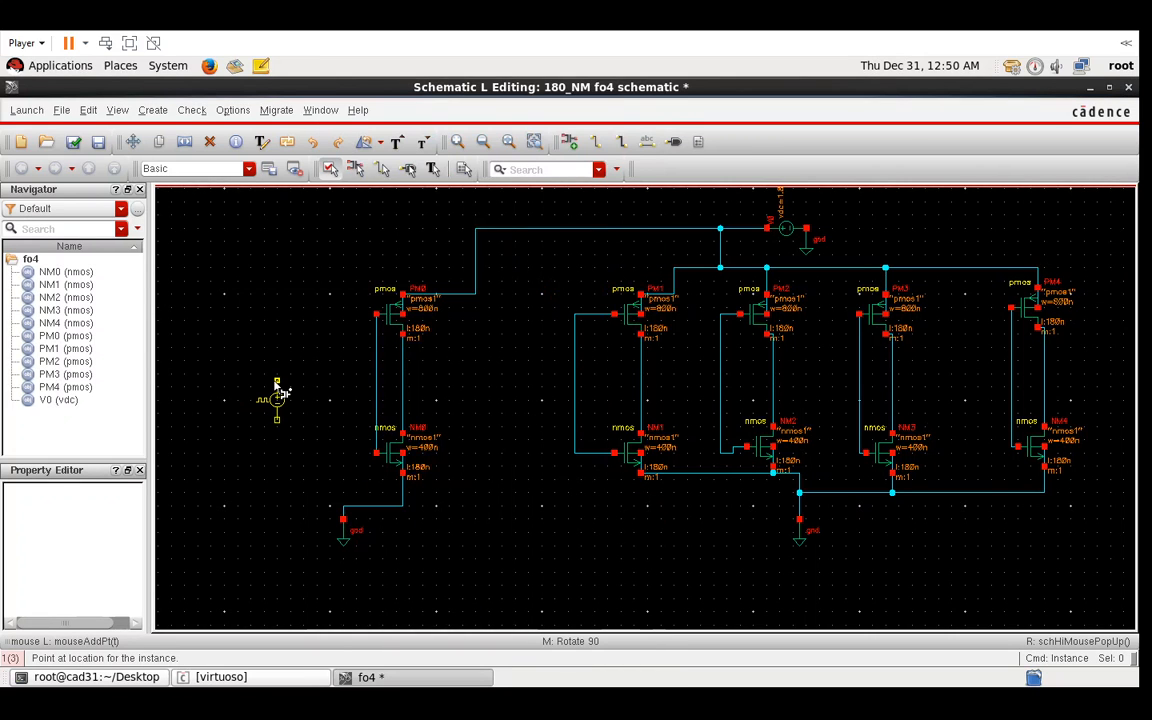
pyautogui.click(281, 393)
# - Wire the vpulse source's positive terminal to the PM0/NM0 gate wire and its negative terminal to the ground wire below NM0
pyautogui.press('w')
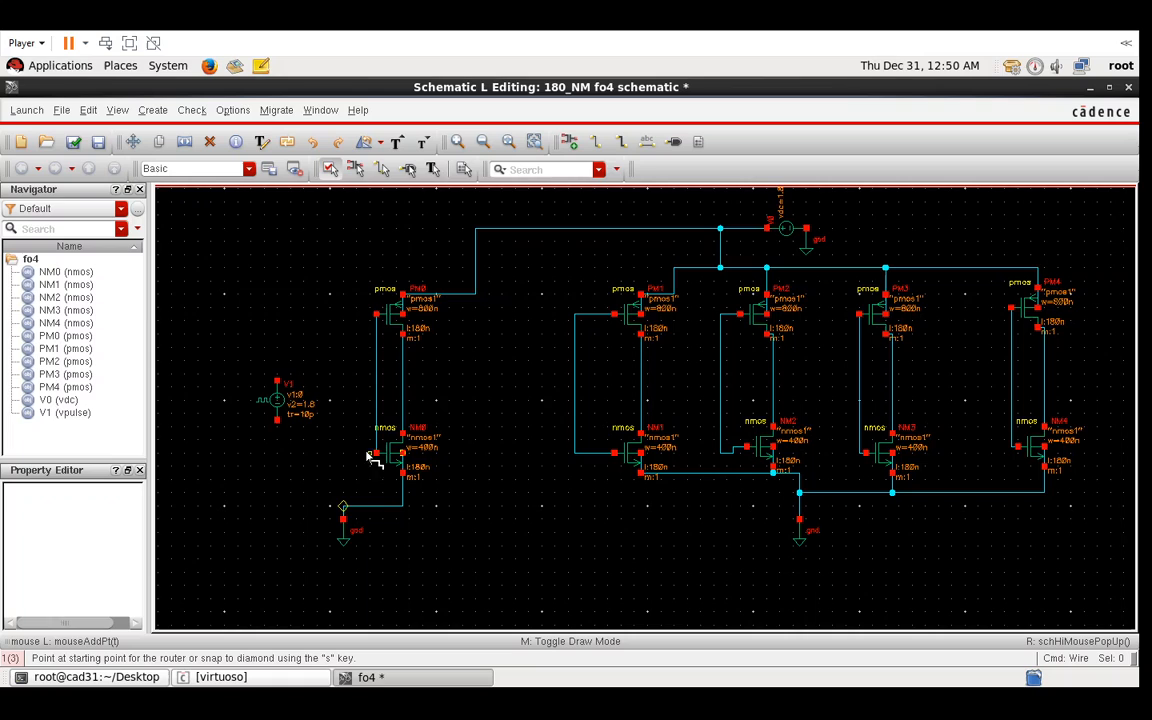
pyautogui.click(278, 381)
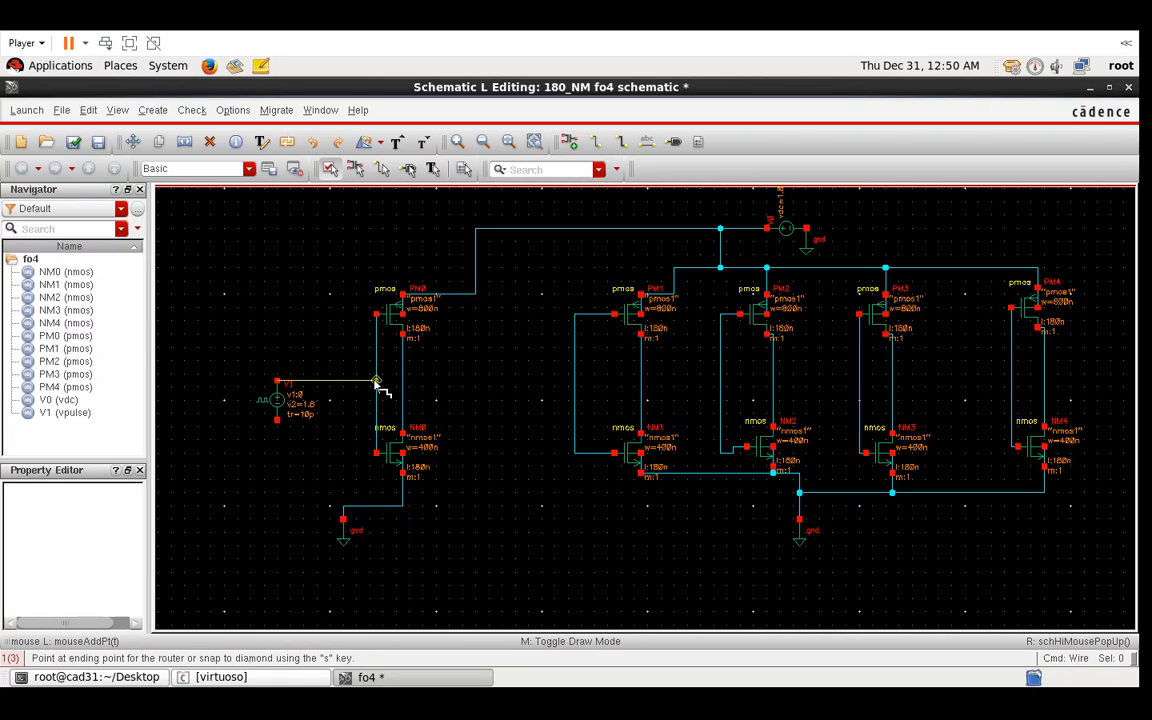
pyautogui.click(376, 381)
pyautogui.click(277, 420)
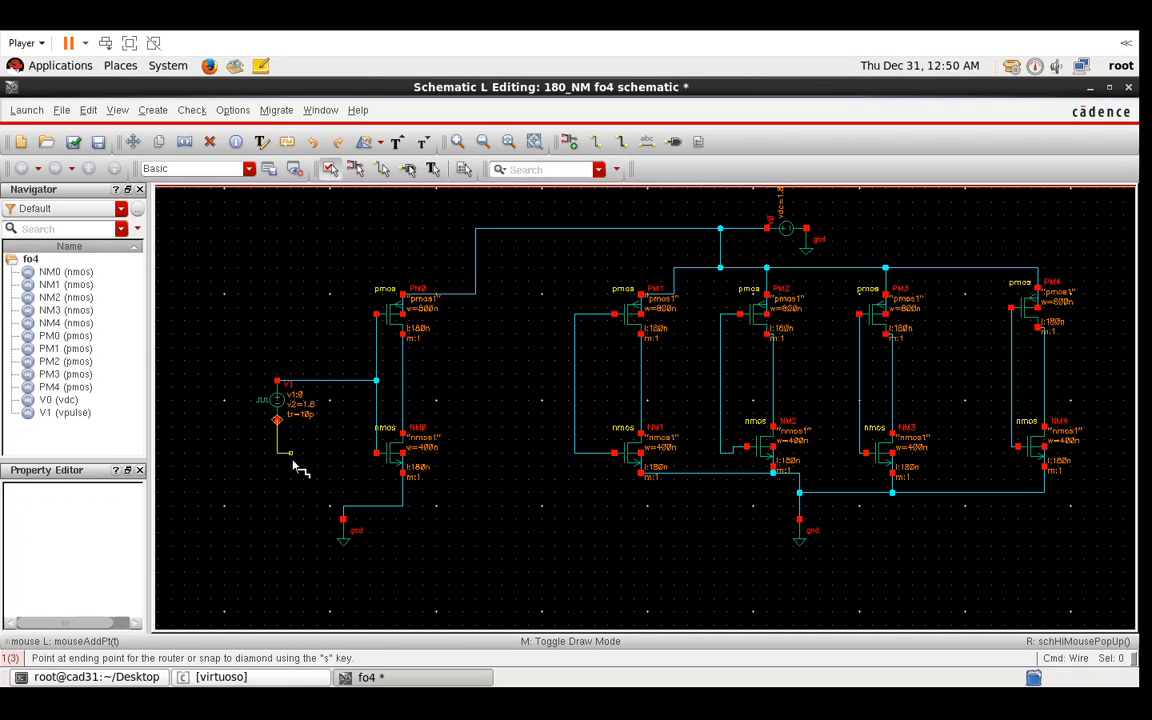
pyautogui.click(343, 505)
pyautogui.press('Escape')
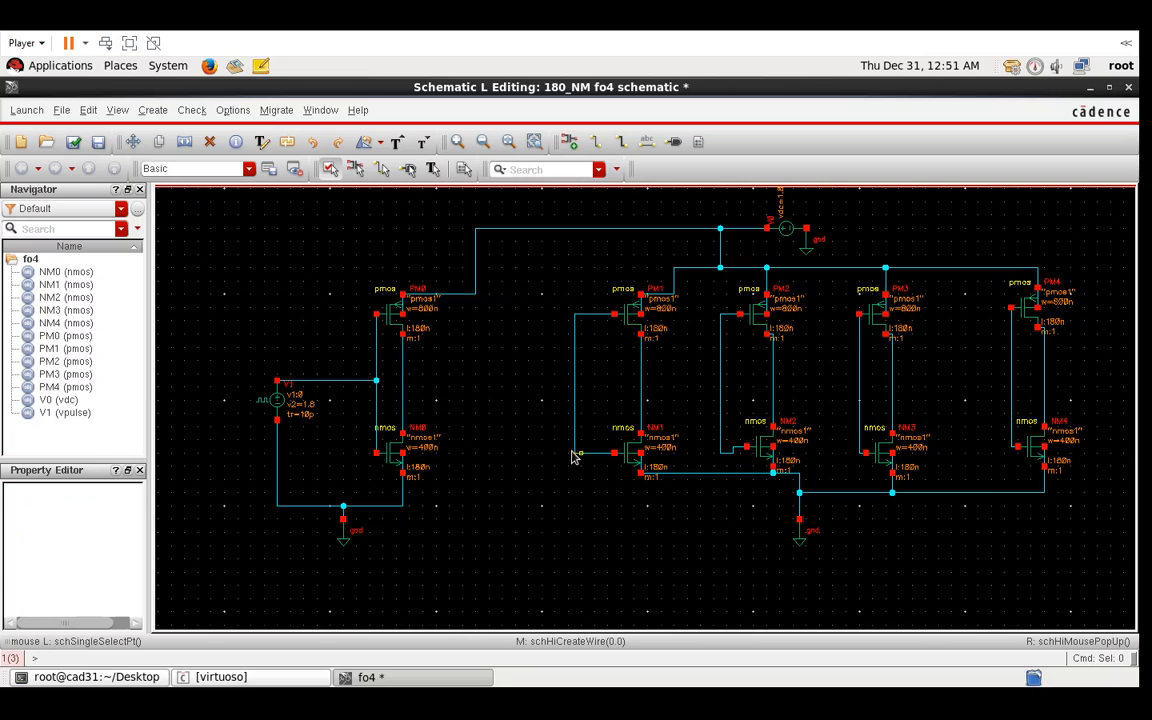
# - Wire the output of the PM0/NM0 inverter to the shared gate wire of PM1 and NM1
pyautogui.press('w')
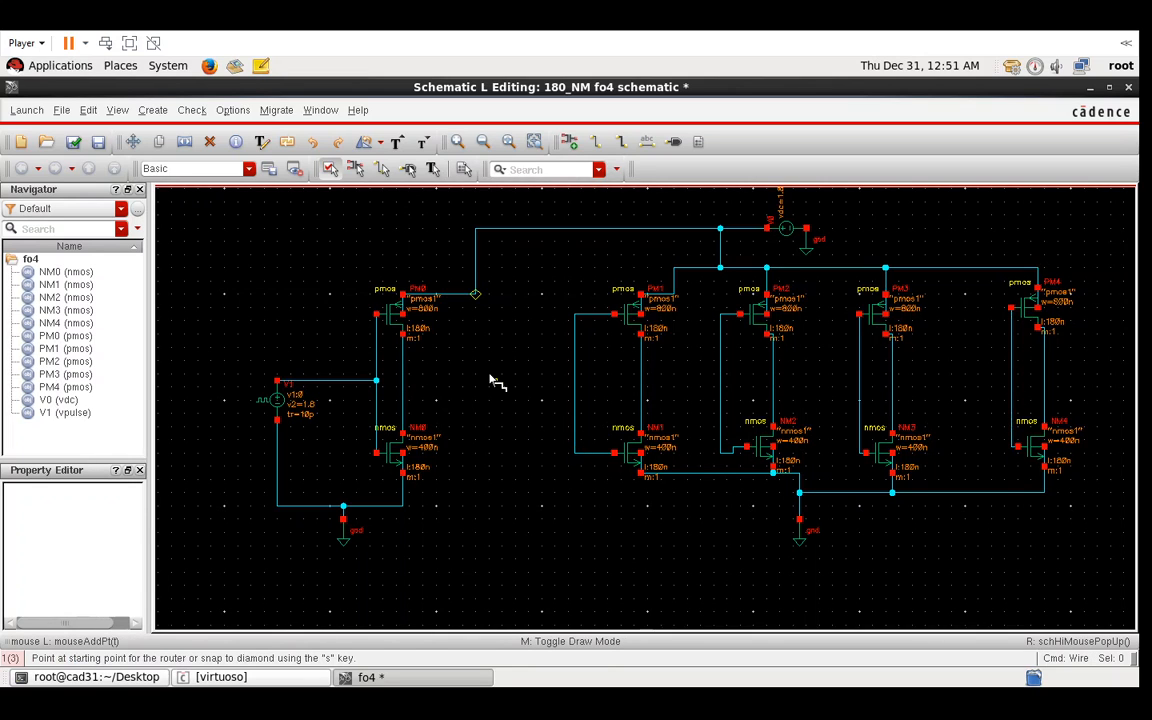
pyautogui.click(404, 355)
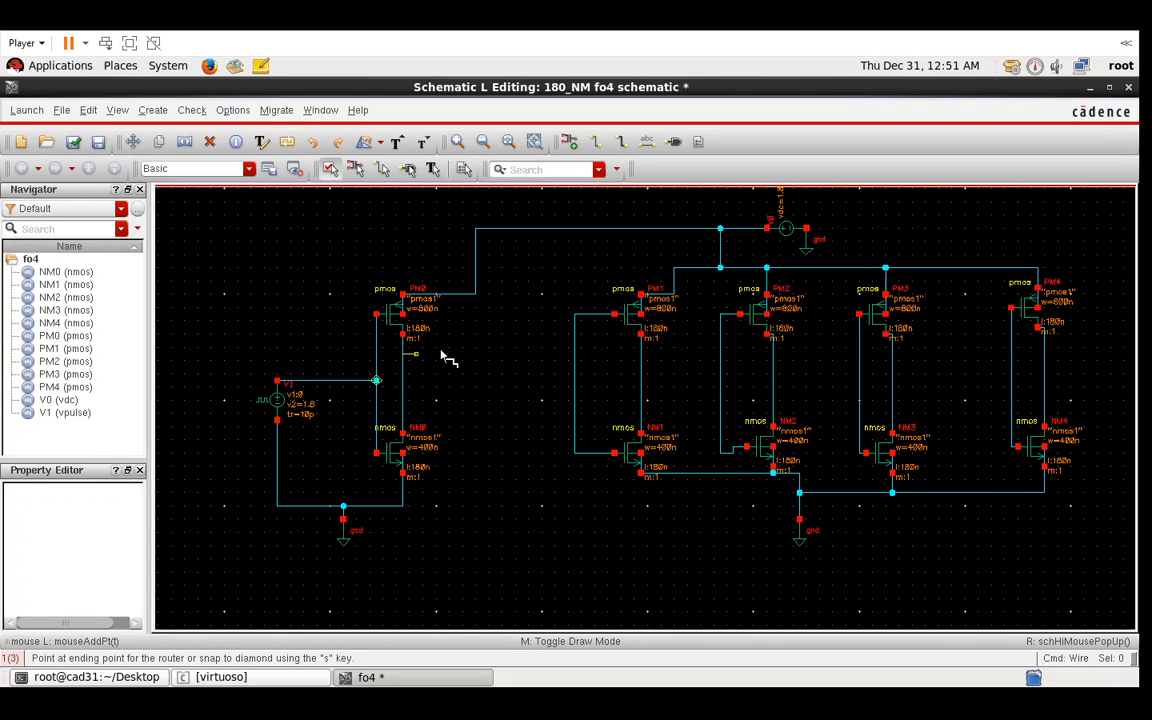
pyautogui.click(575, 355)
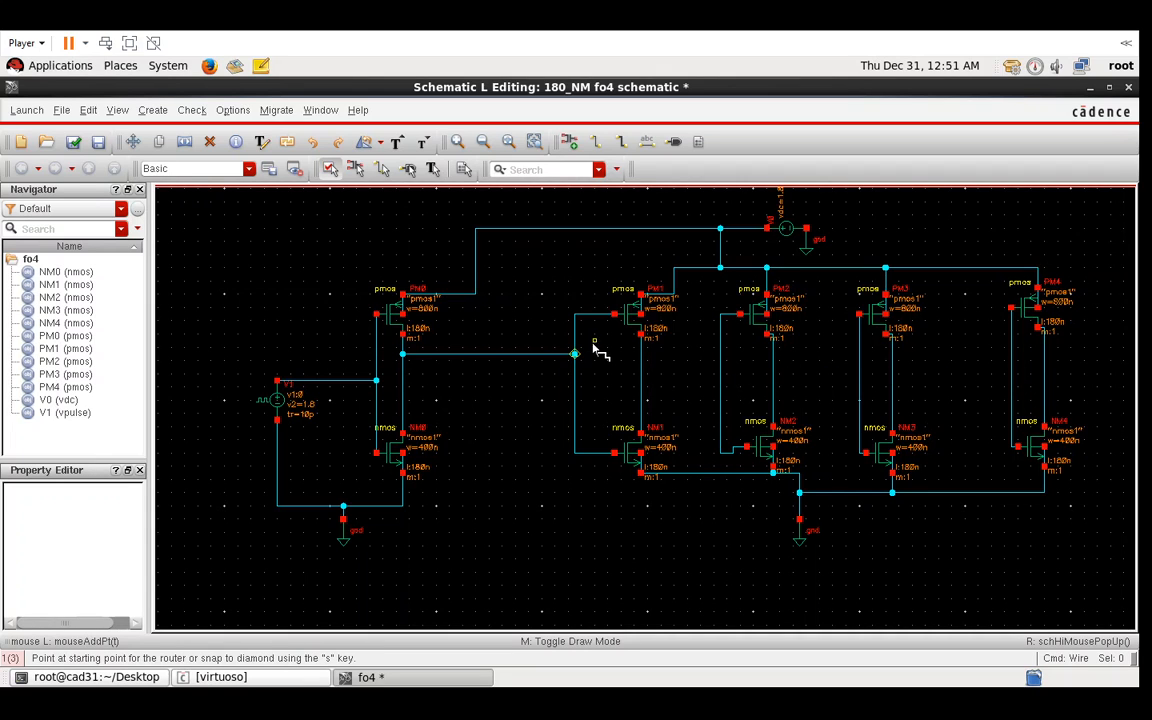
# - Chain the gate wires of the four load inverters together, from PM1/NM1 through PM2/NM2 and PM3/NM3 to PM4/NM4
pyautogui.click(575, 373)
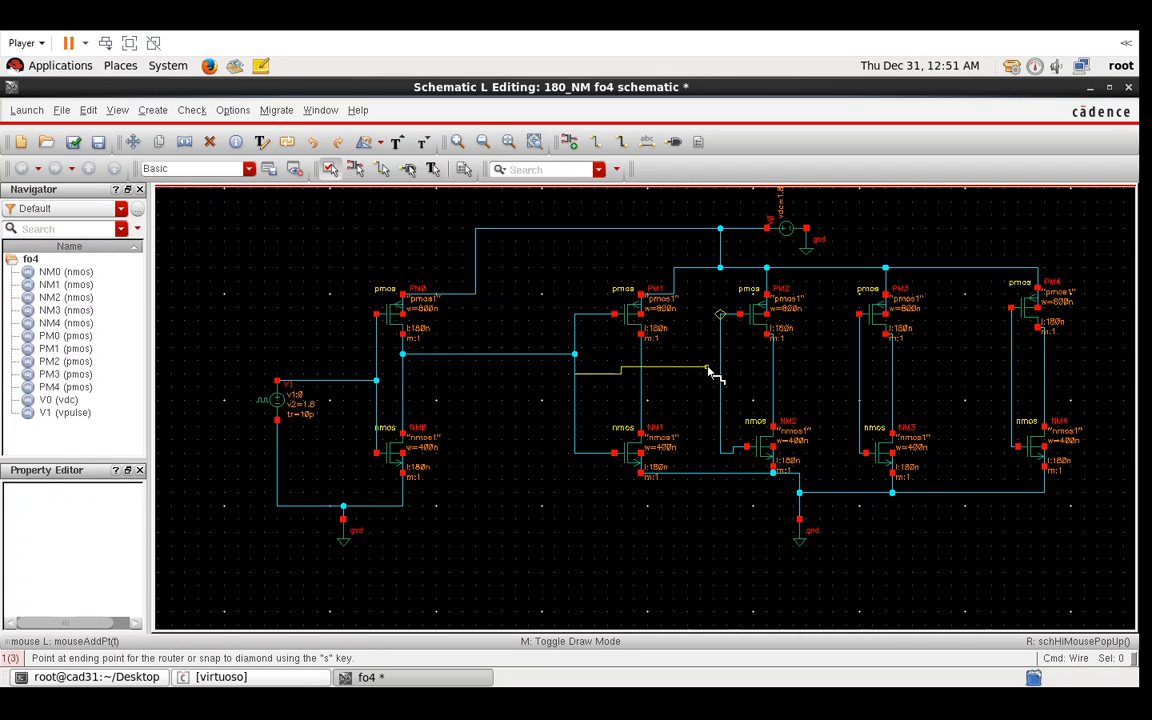
pyautogui.click(720, 376)
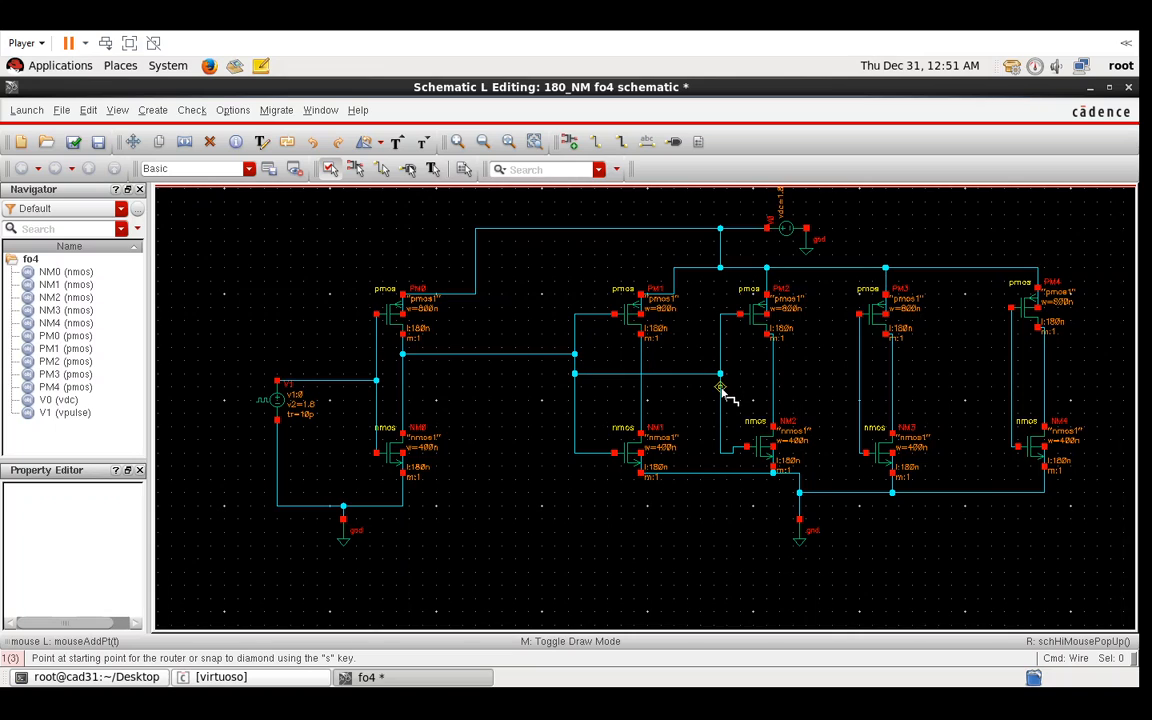
pyautogui.click(720, 391)
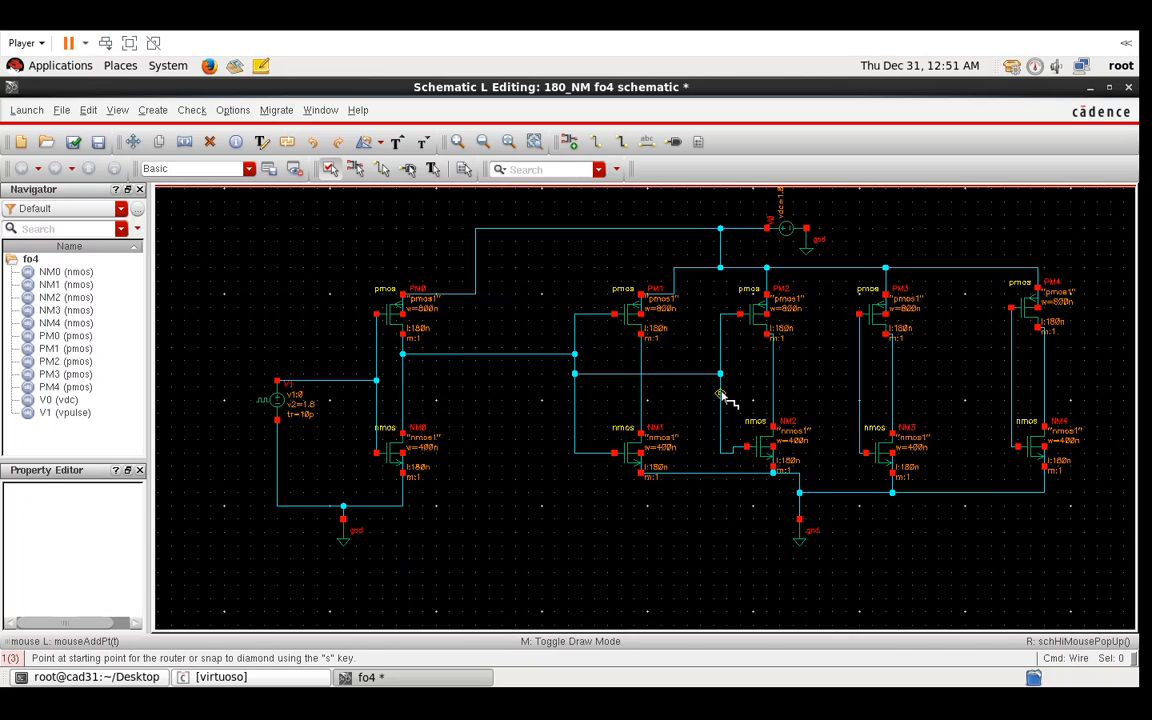
pyautogui.click(859, 394)
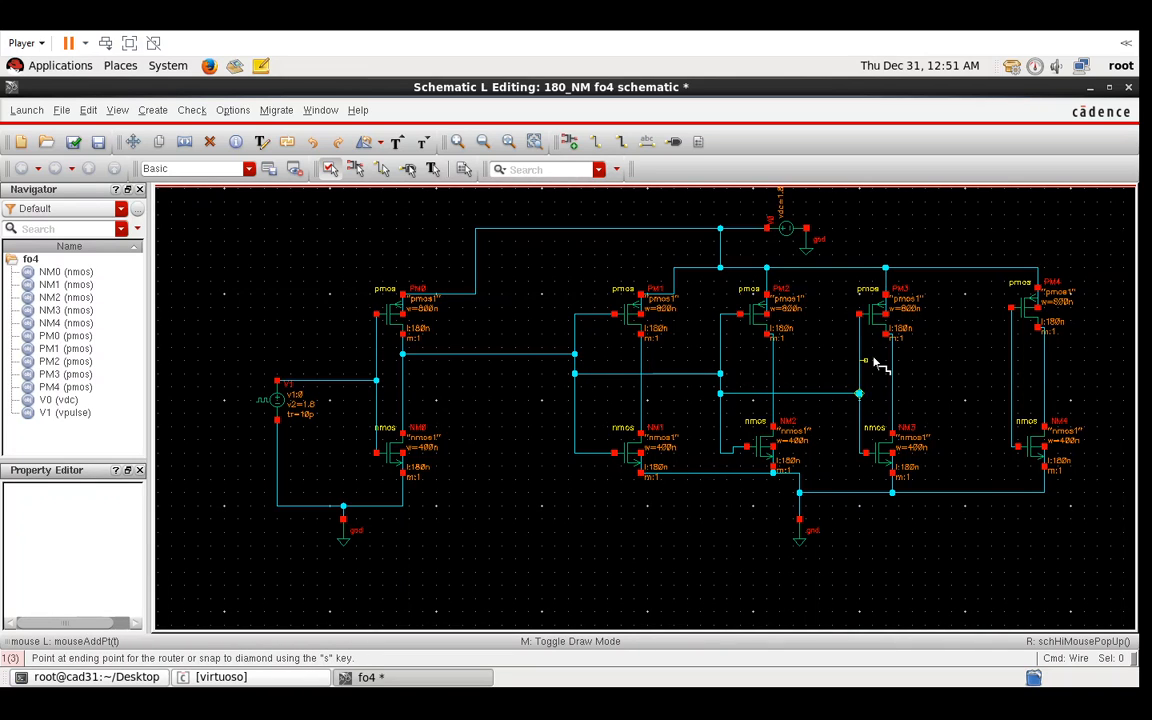
pyautogui.click(1012, 361)
pyautogui.press('Escape')
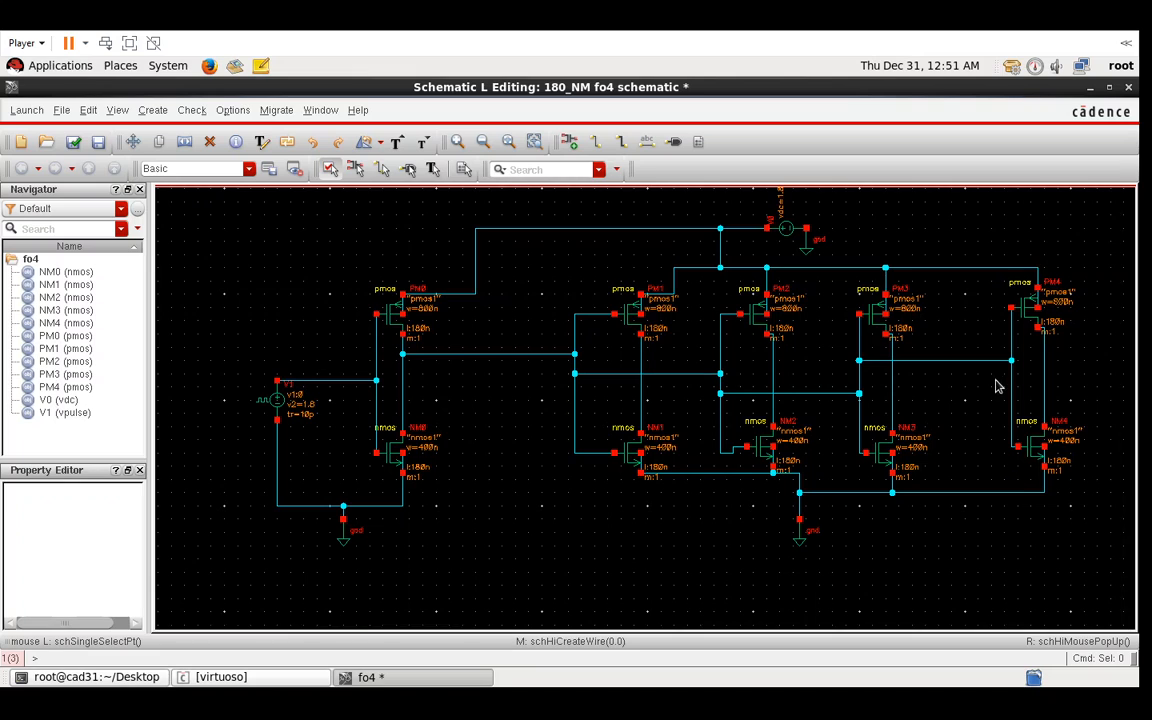
# - Highlight the PM0/NM0 inverter's whole output net to examine its connections, and check its input and output wires
pyautogui.click(402, 394)
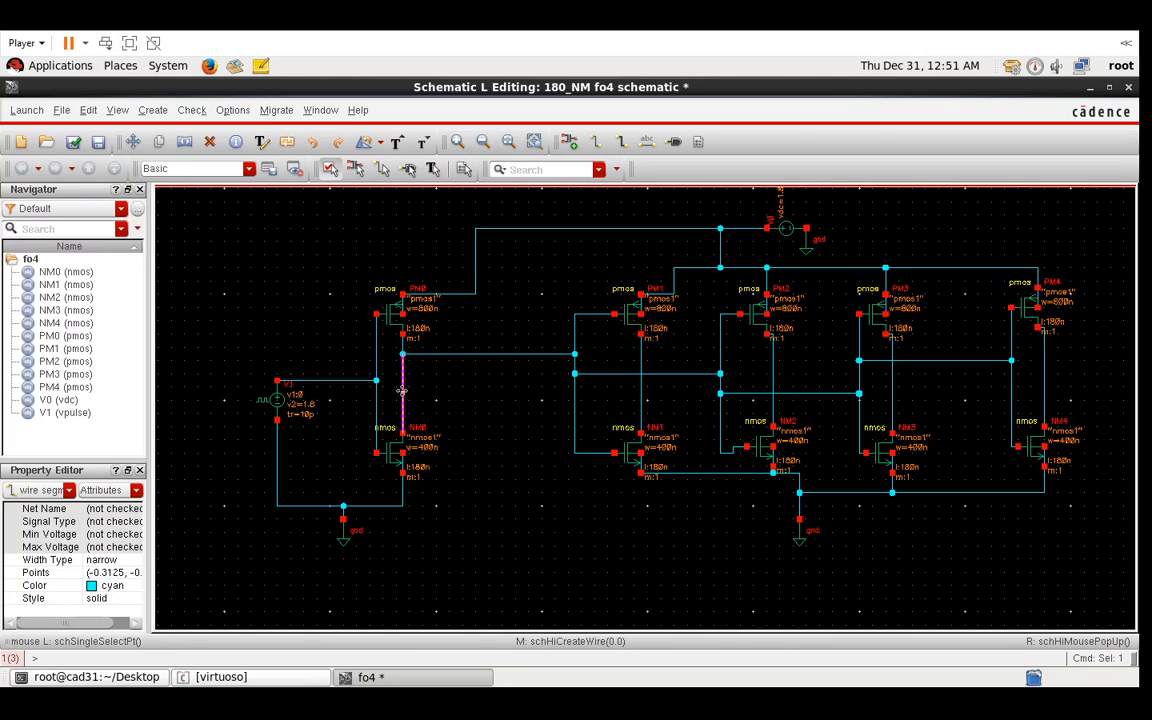
pyautogui.doubleClick(402, 391)
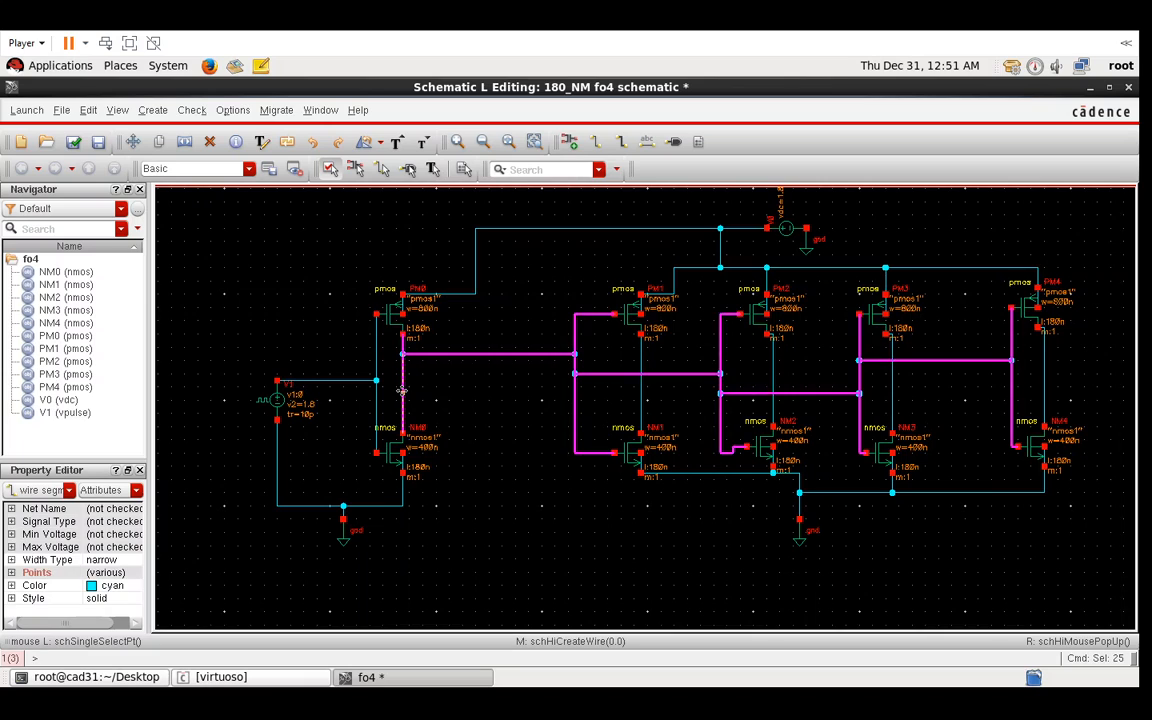
pyautogui.doubleClick(402, 391)
pyautogui.click(1005, 583)
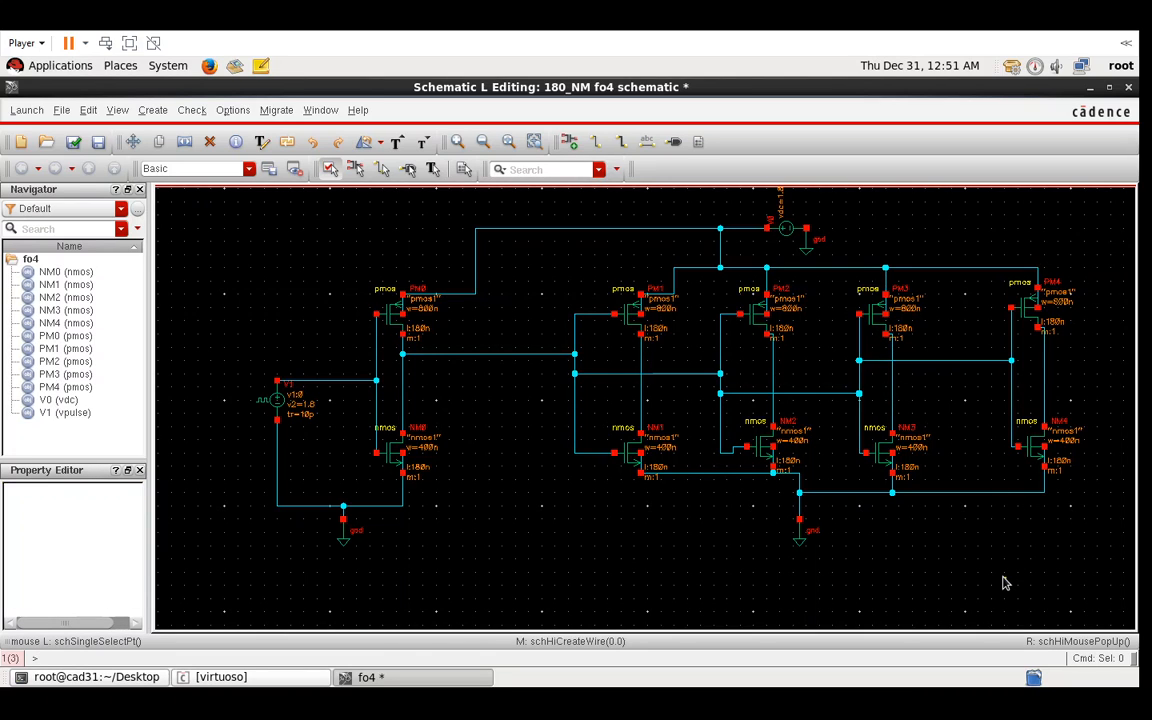
pyautogui.click(330, 382)
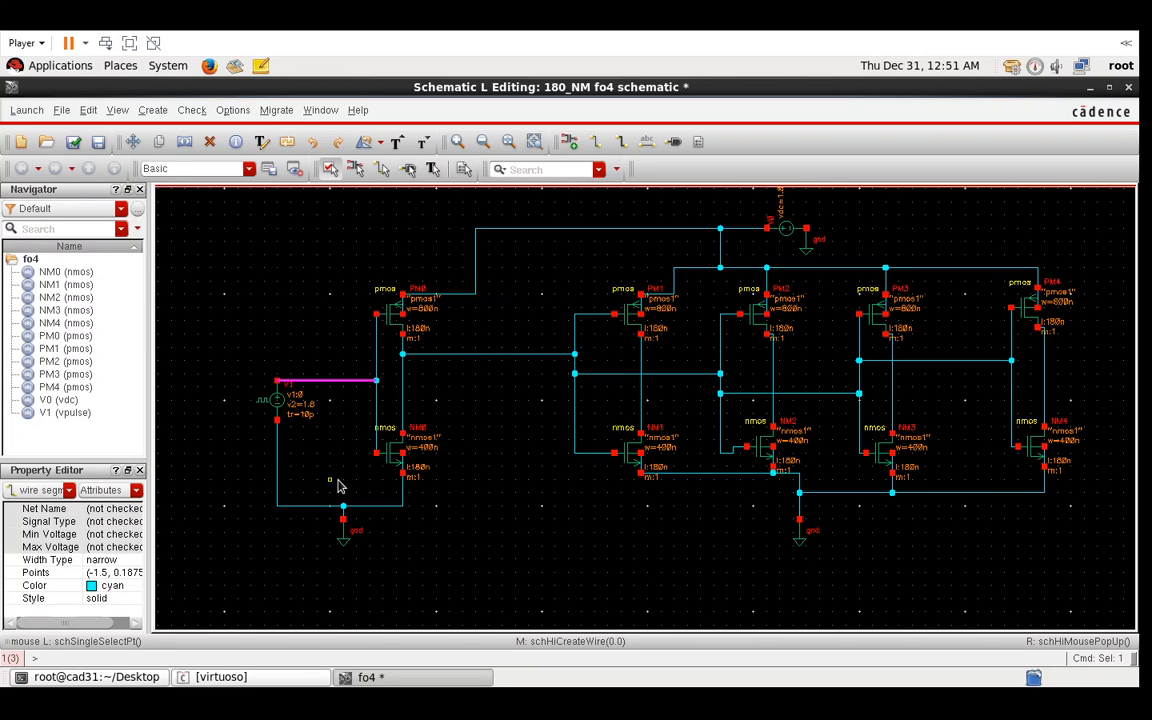
pyautogui.click(489, 356)
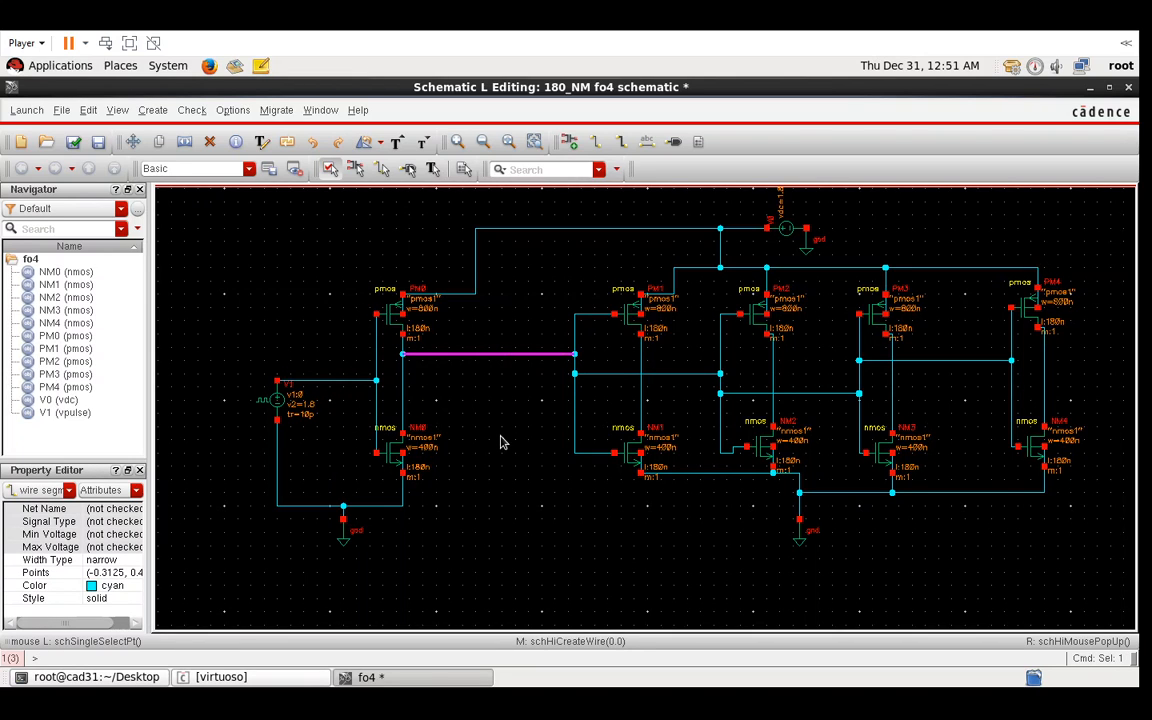
pyautogui.click(502, 443)
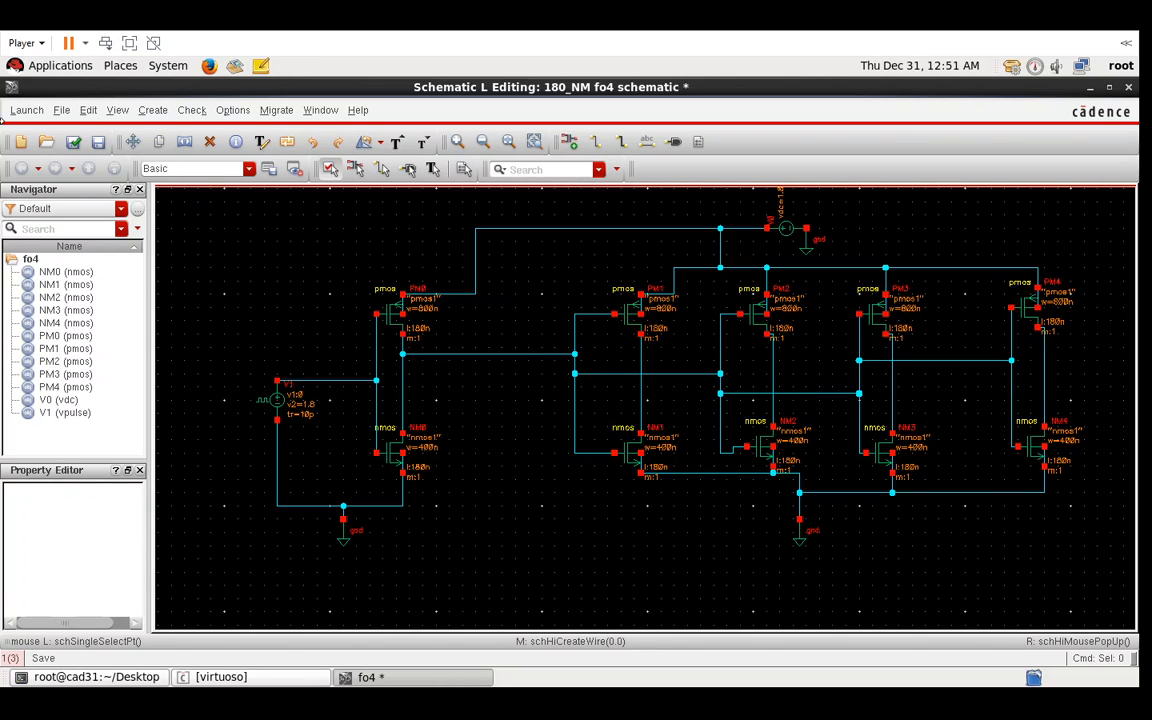
# - Launch ADE L for the fo4 schematic and add a transient analysis with a stop time of 50n
pyautogui.click(27, 110)
pyautogui.click(45, 158)
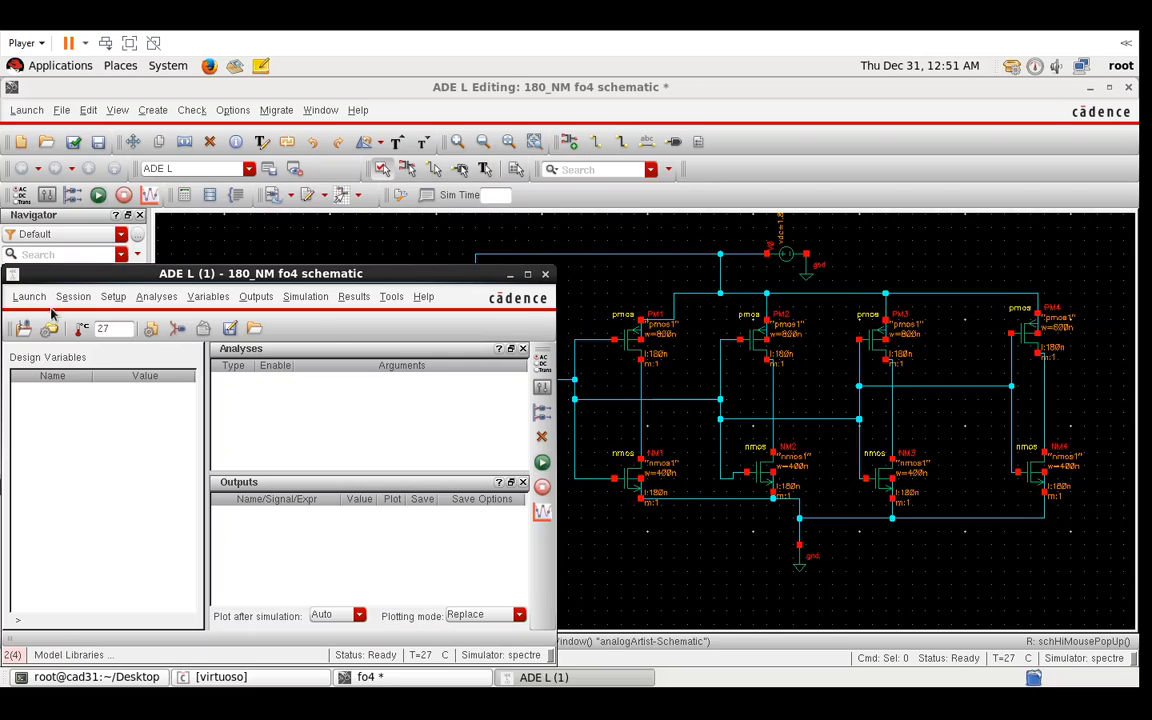
pyautogui.click(157, 297)
pyautogui.click(168, 325)
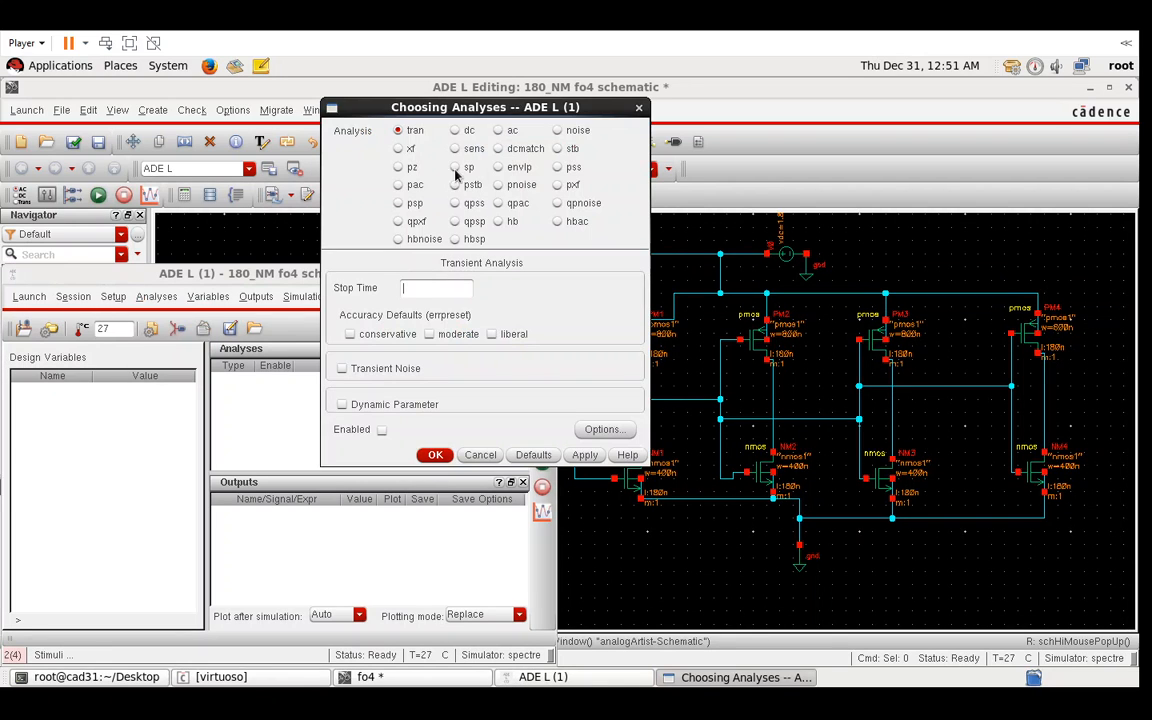
pyautogui.click(434, 291)
pyautogui.write('50n')
pyautogui.click(436, 456)
# - Add the PM0/NM0 inverter's input net and output net from the schematic as outputs to plot
pyautogui.click(256, 297)
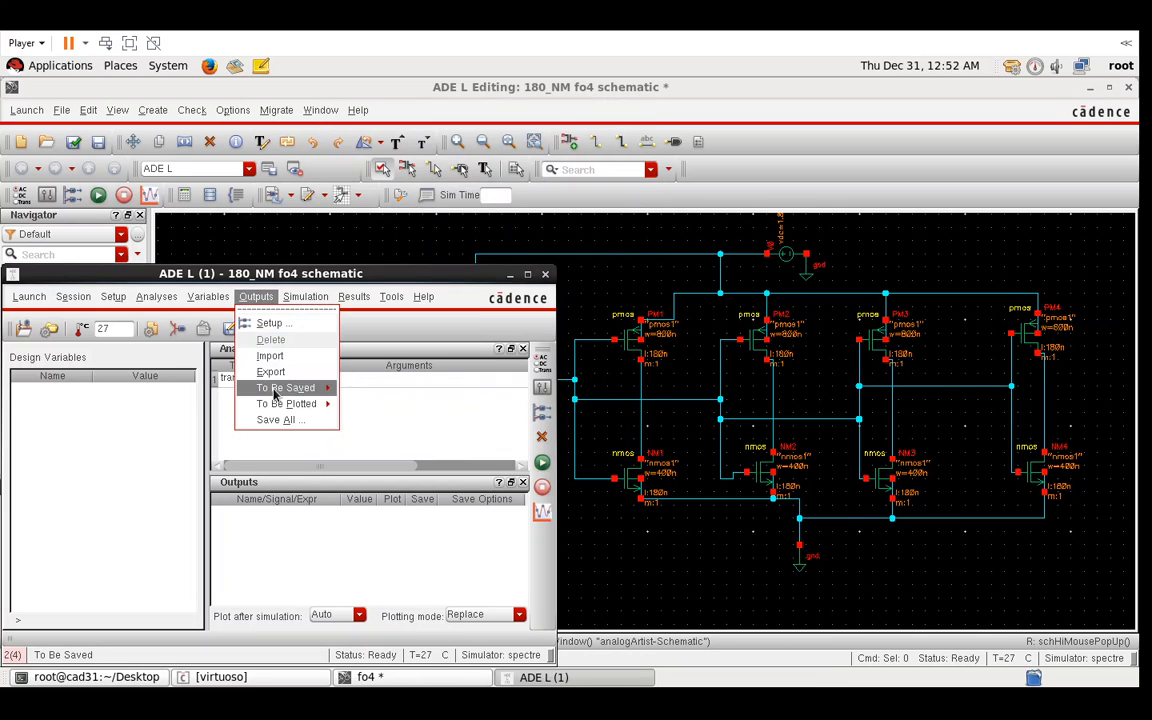
pyautogui.moveTo(280, 404)
pyautogui.click(383, 411)
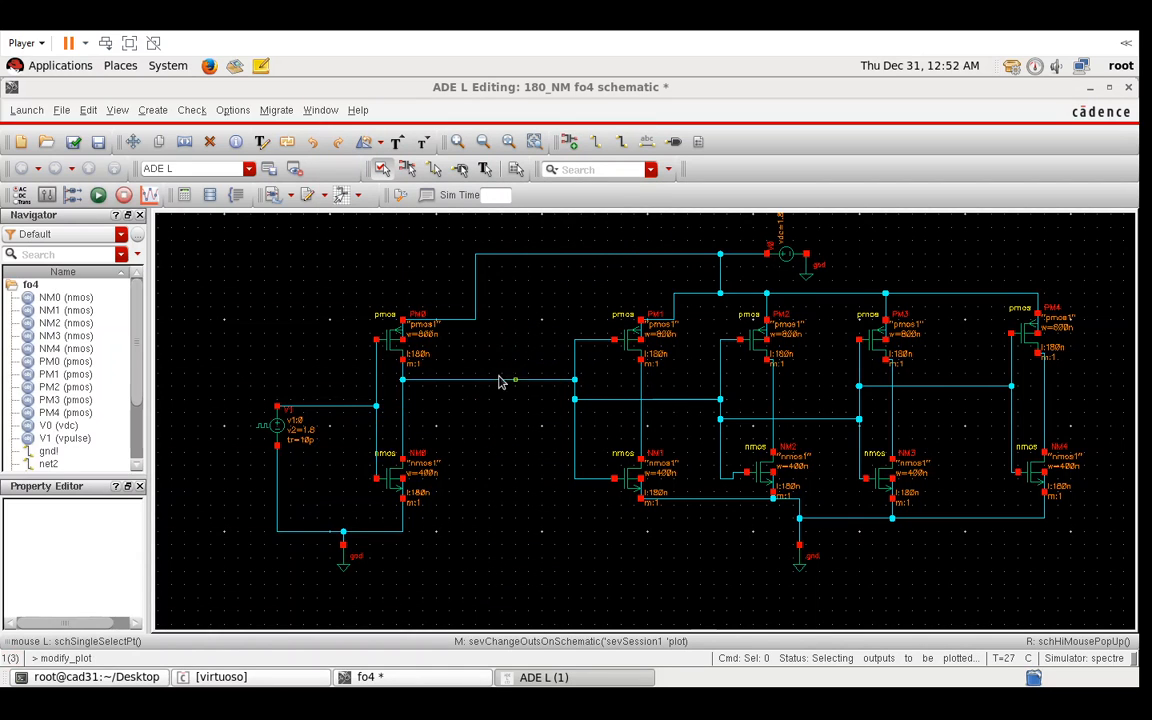
pyautogui.click(324, 407)
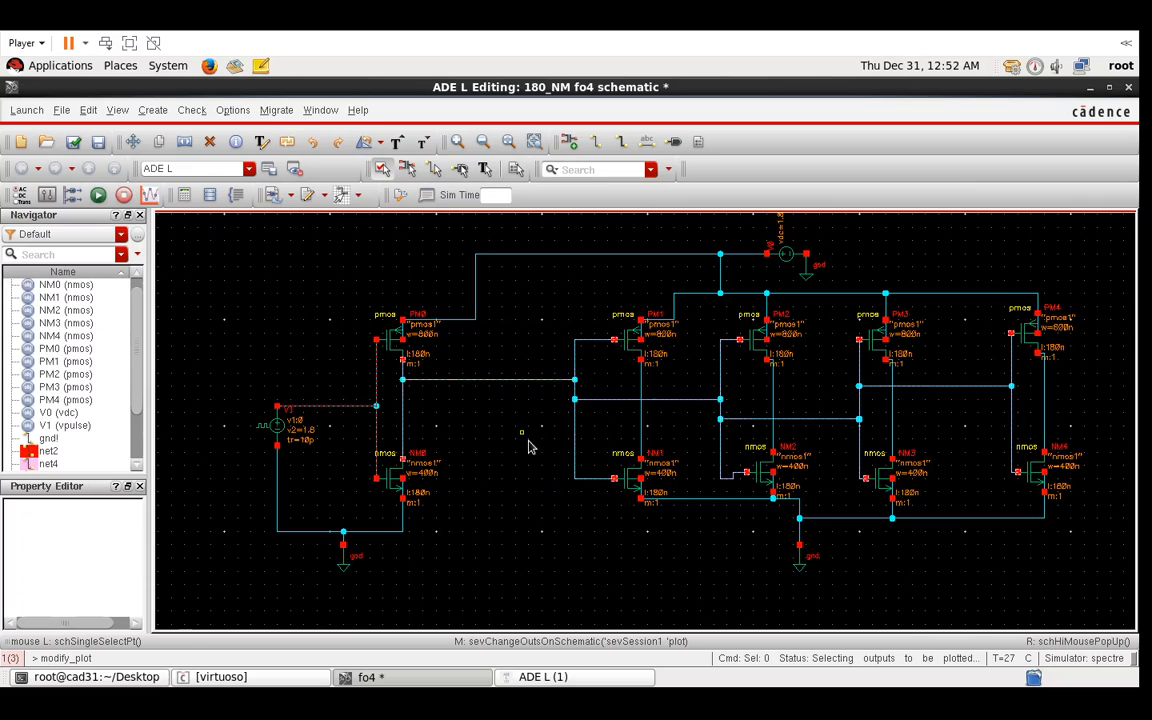
pyautogui.click(638, 683)
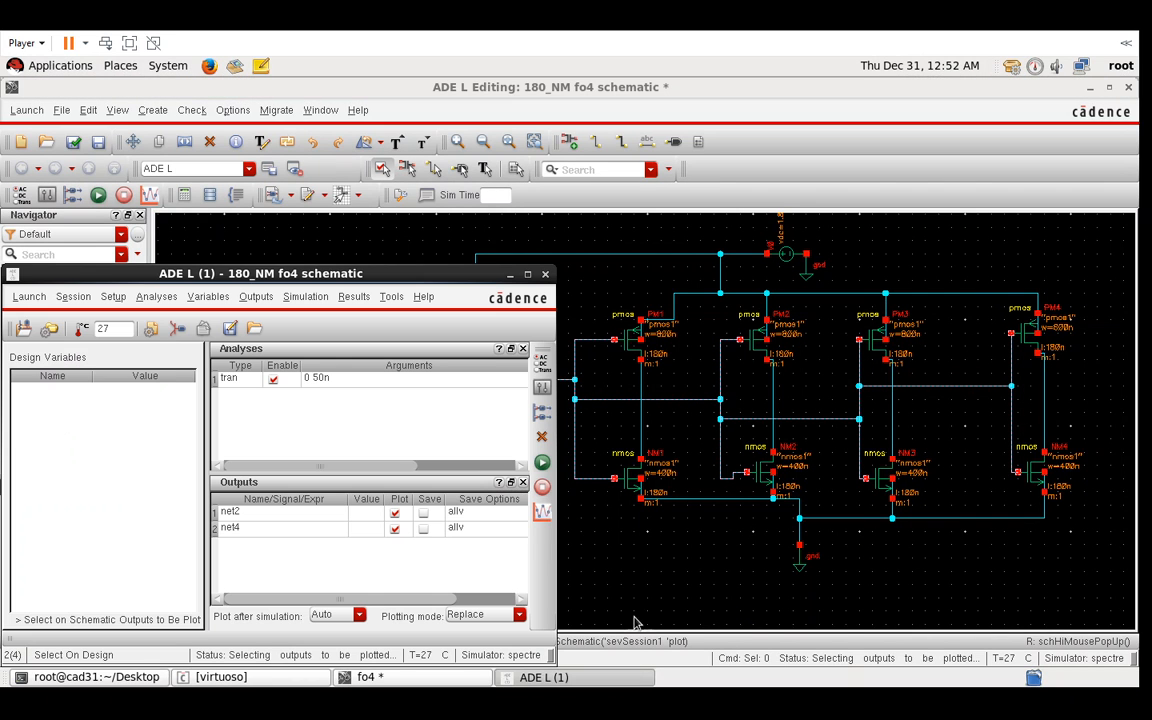
# - Run the simulation, maximize the waveform window and split the input and output traces into separate strips
pyautogui.click(542, 465)
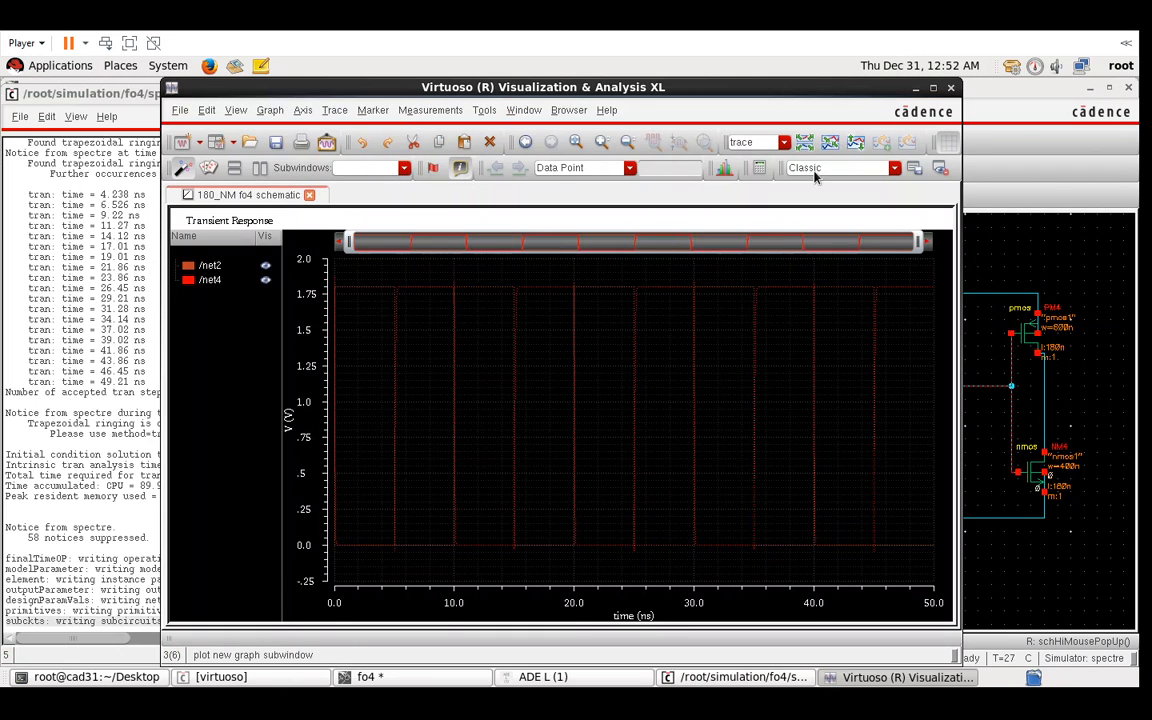
pyautogui.click(930, 88)
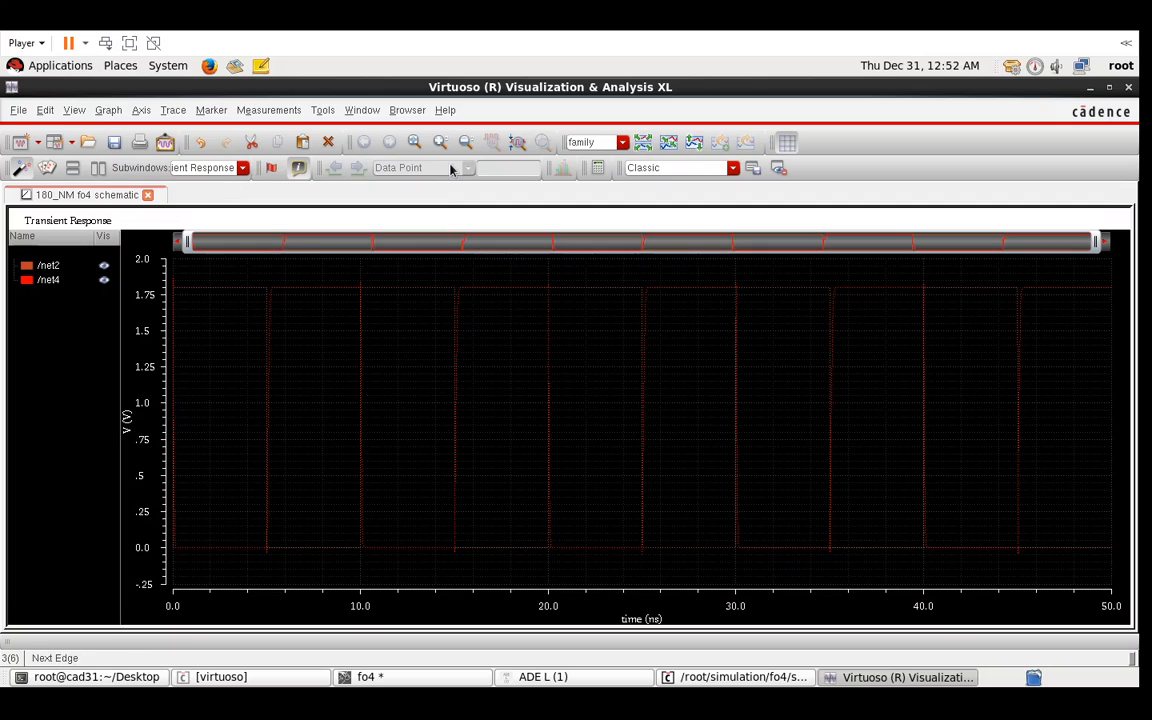
pyautogui.click(643, 146)
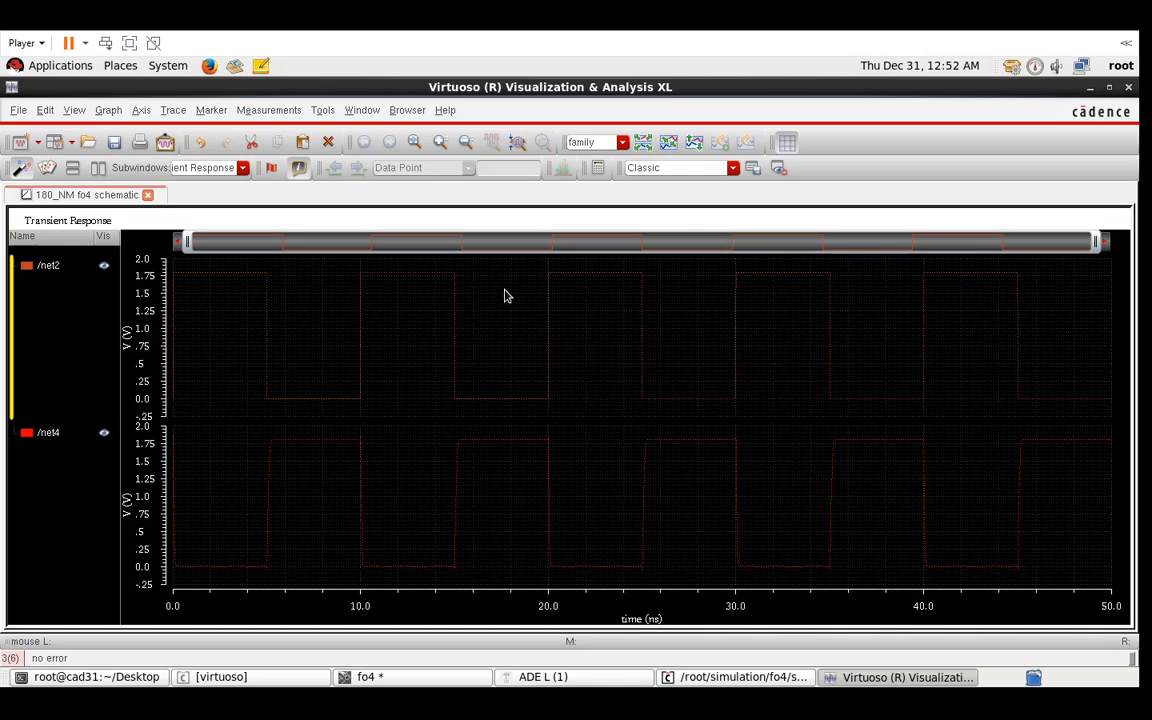
# - Add a horizontal marker at Y position 0.9 to the /net2 strip of the transient response
pyautogui.click(211, 110)
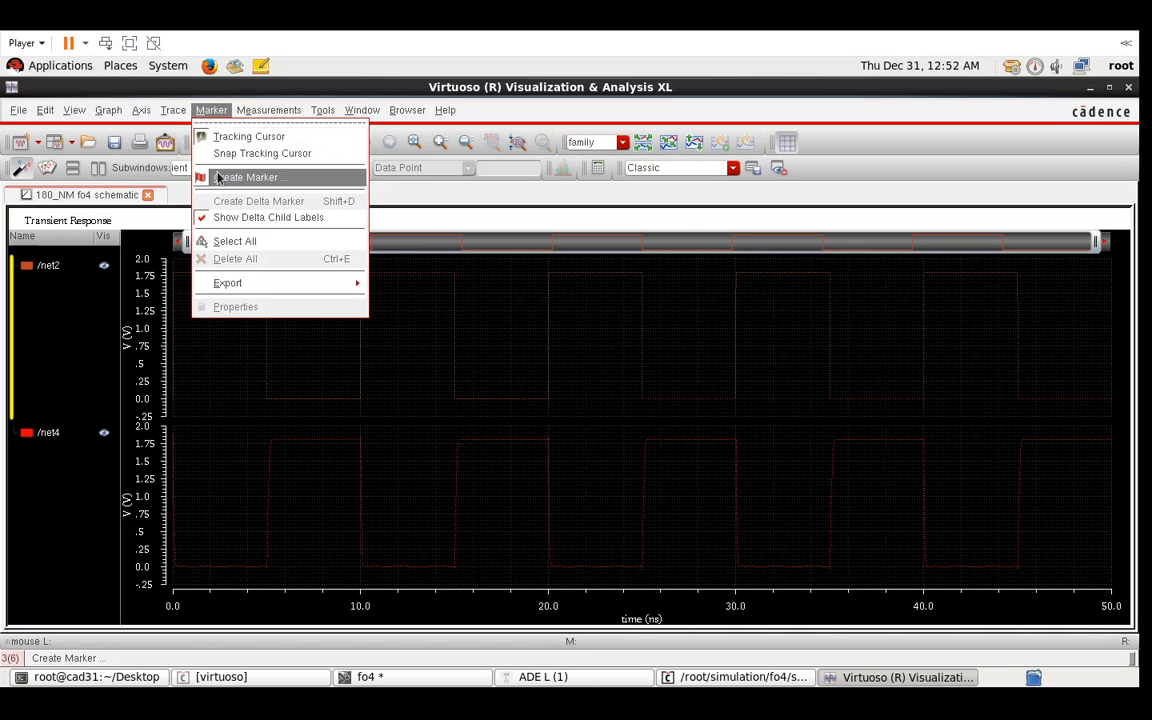
pyautogui.click(240, 162)
pyautogui.click(478, 303)
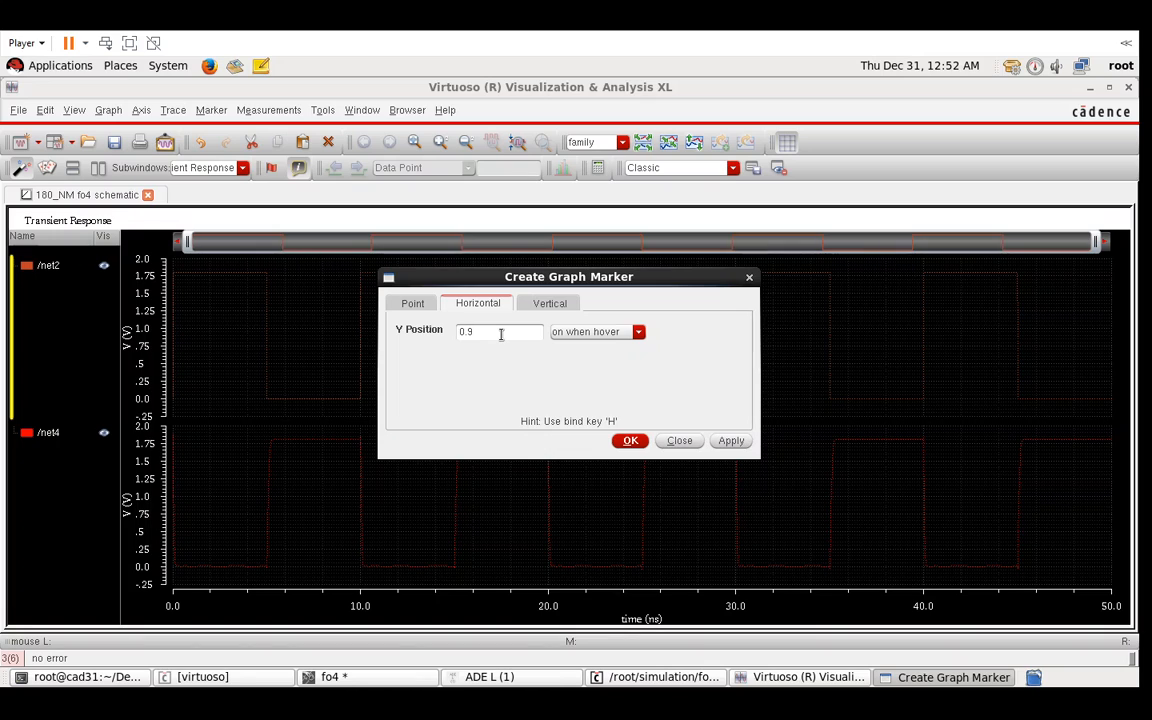
pyautogui.press('Return')
# - Select the /net4 strip and add a horizontal marker to it with its Y position set to 0.9
pyautogui.click(724, 490)
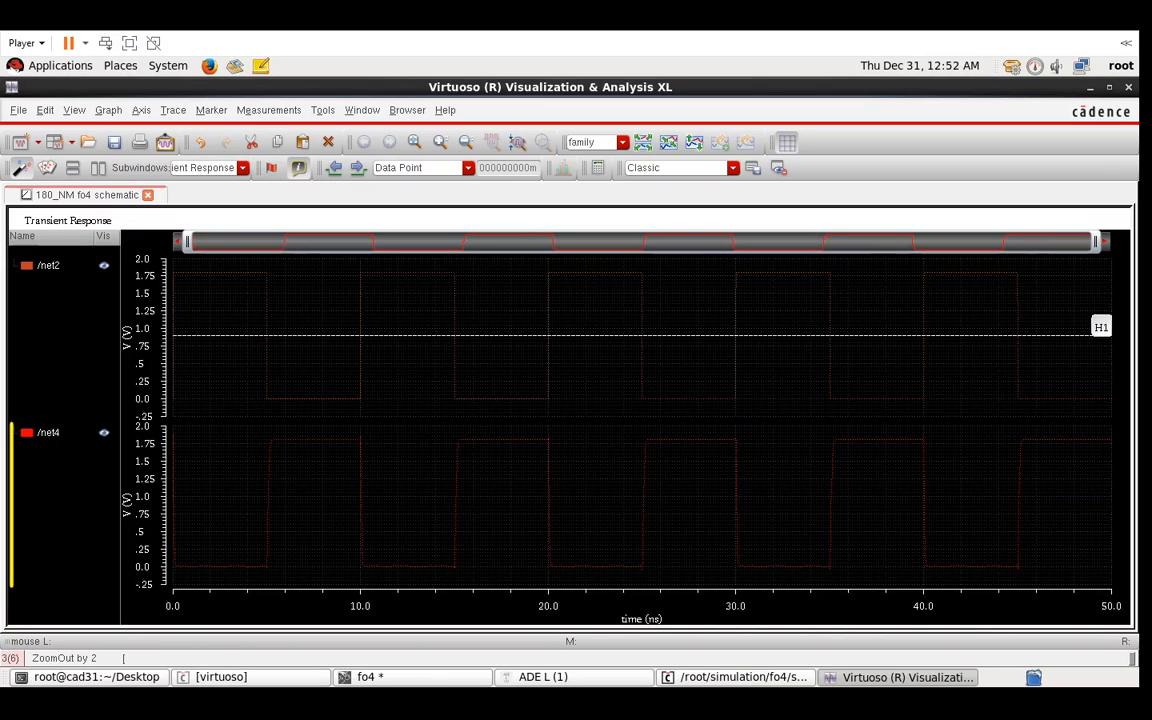
pyautogui.click(204, 111)
pyautogui.click(209, 111)
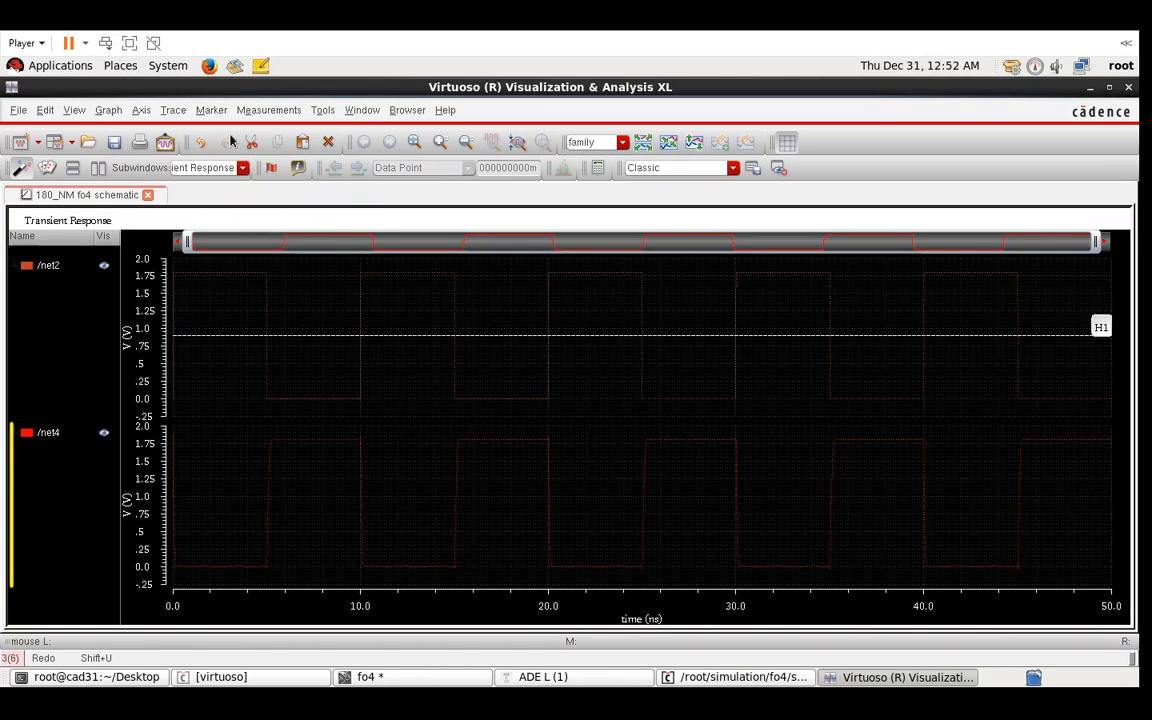
pyautogui.click(211, 111)
pyautogui.click(240, 178)
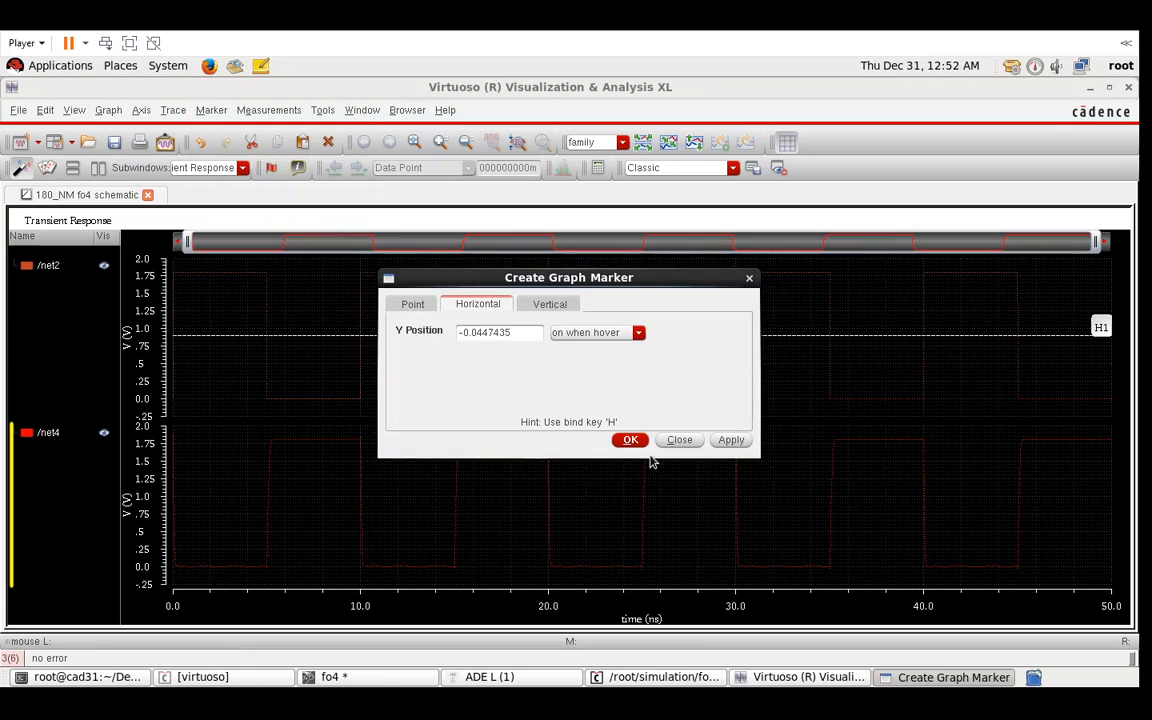
pyautogui.tripleClick(535, 333)
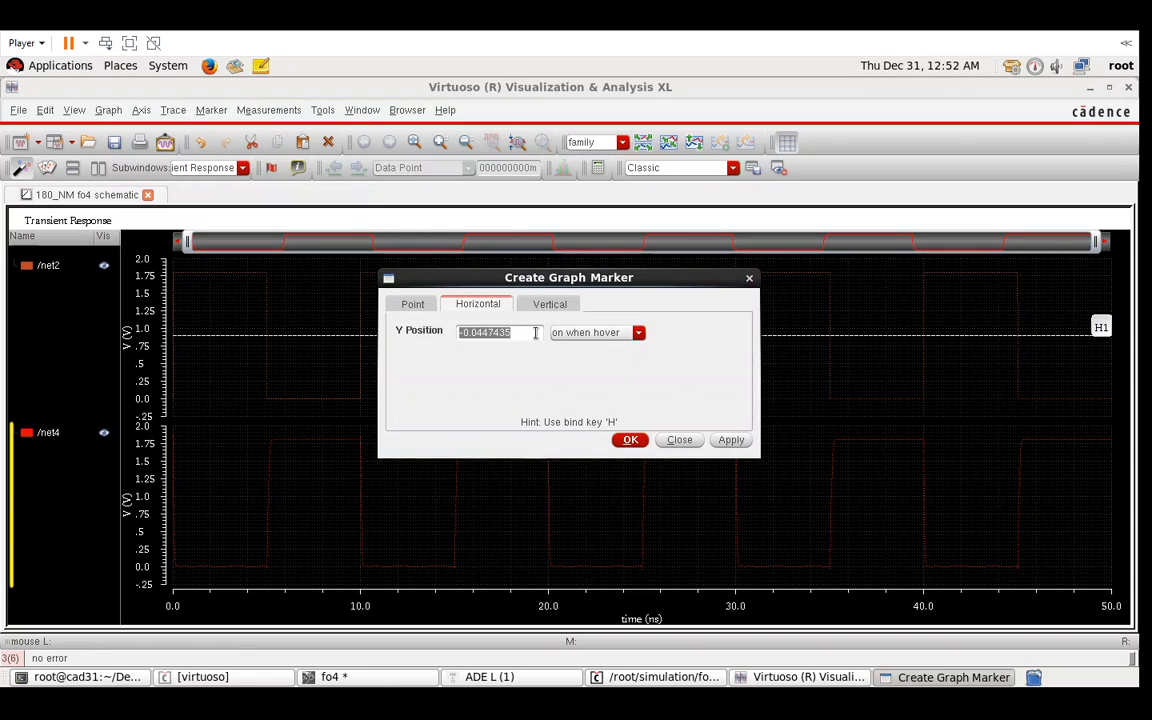
pyautogui.write('0.9')
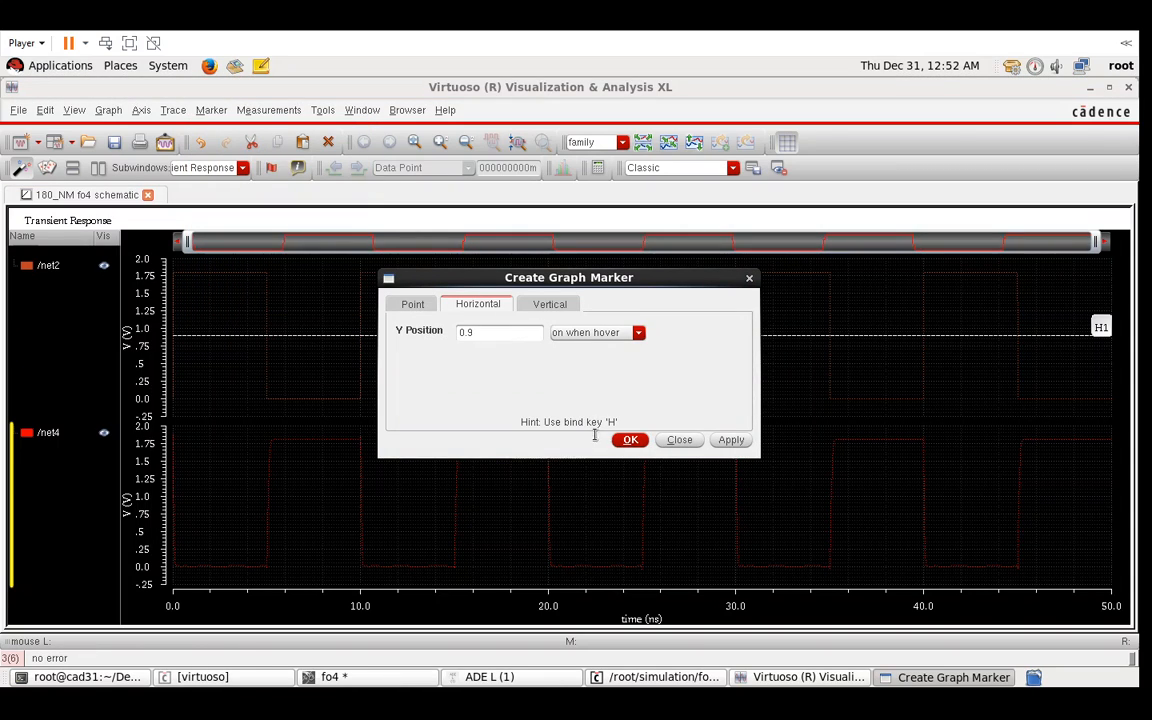
pyautogui.click(636, 441)
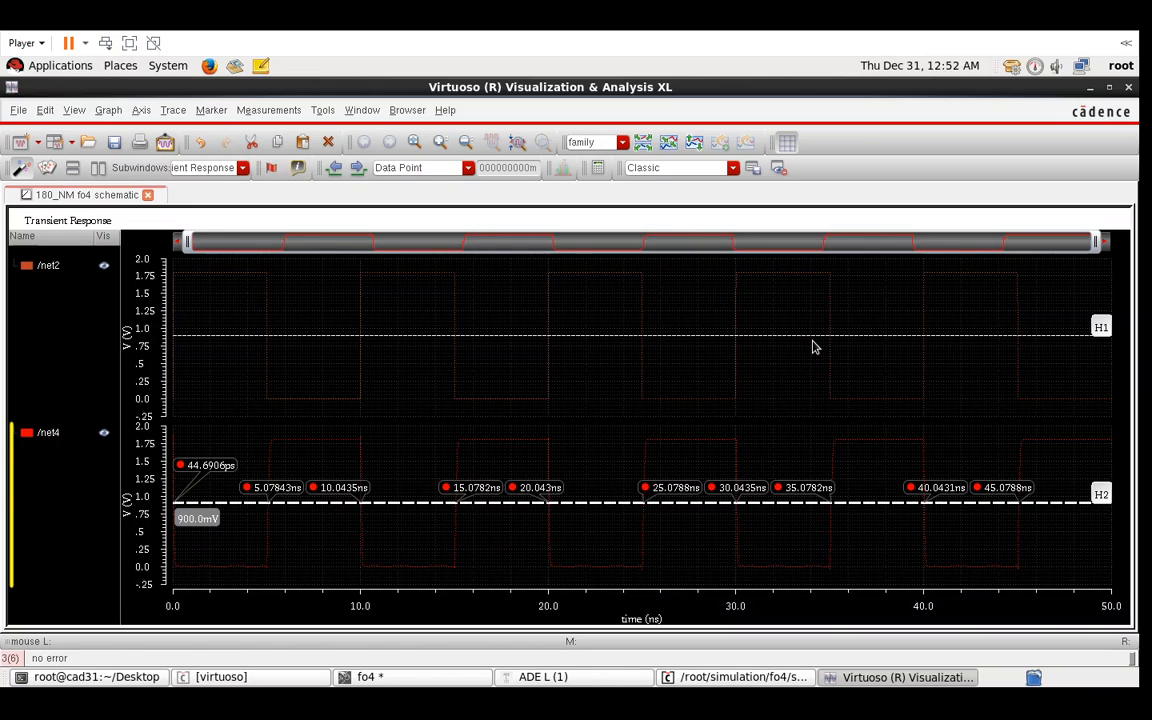
# - Check where the /net2 trace crosses its horizontal marker, and switch back to the fo4 schematic window
pyautogui.moveTo(813, 336)
pyautogui.moveTo(917, 336)
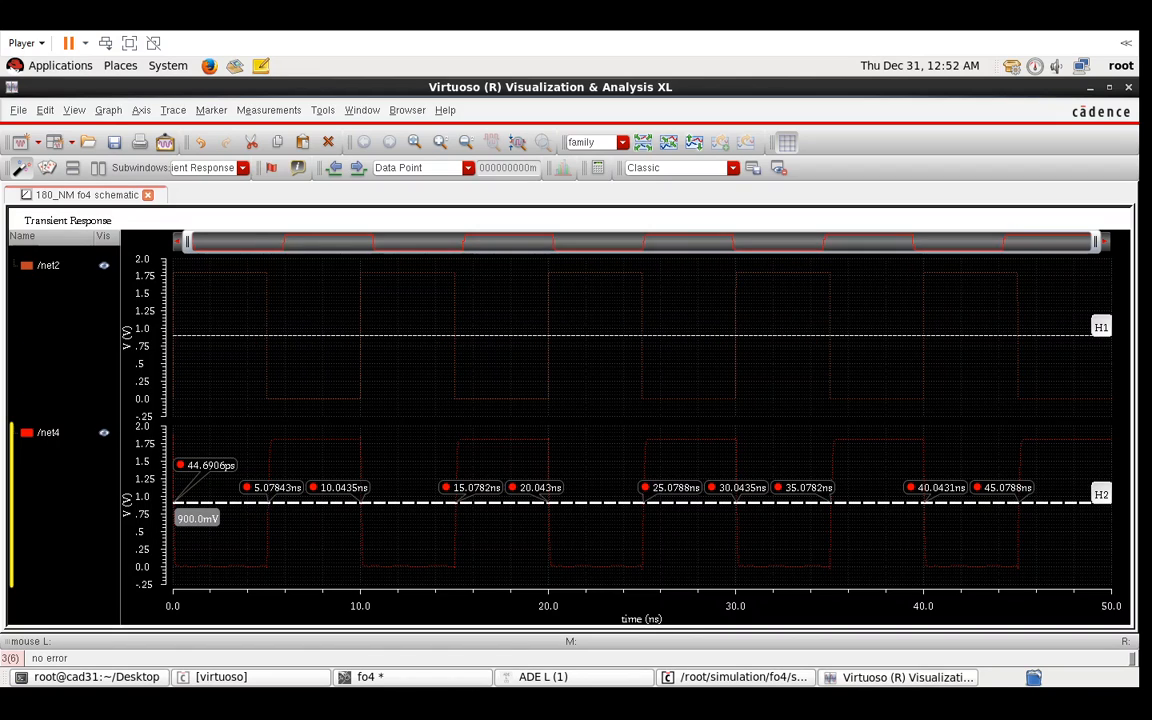
pyautogui.click(420, 678)
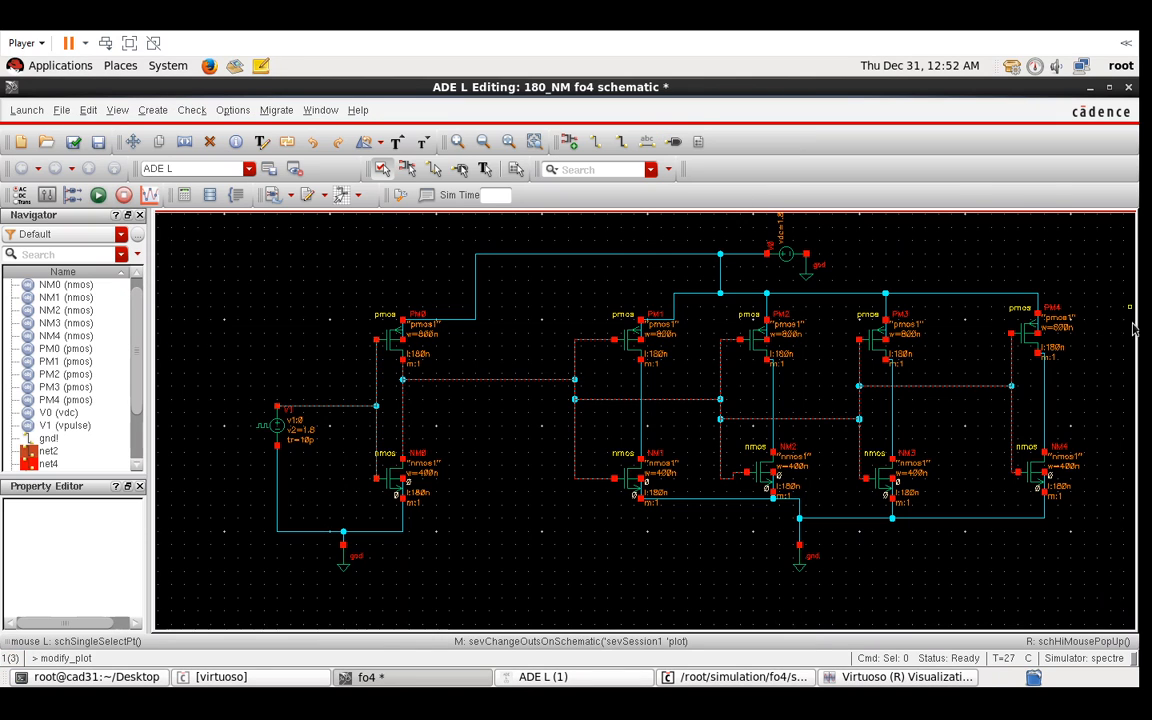